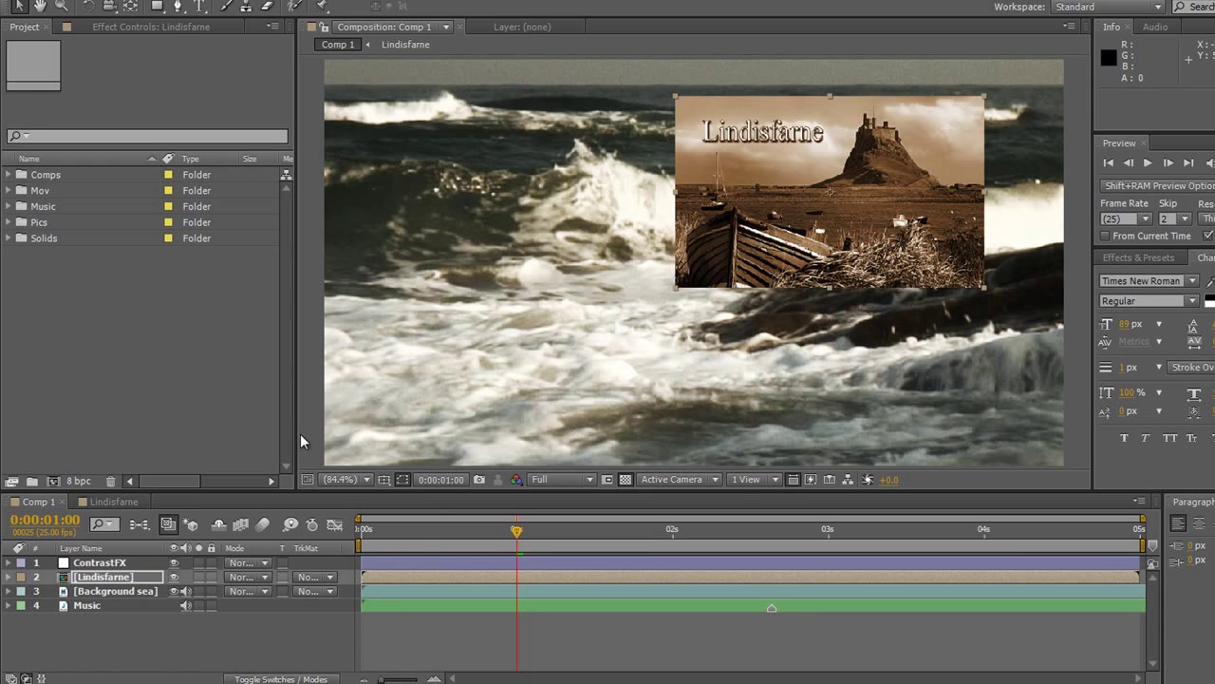
# - Play Comp 1 from 0:00:00:09 with the Music layer selected and stop the playback
pyautogui.click(418, 530)
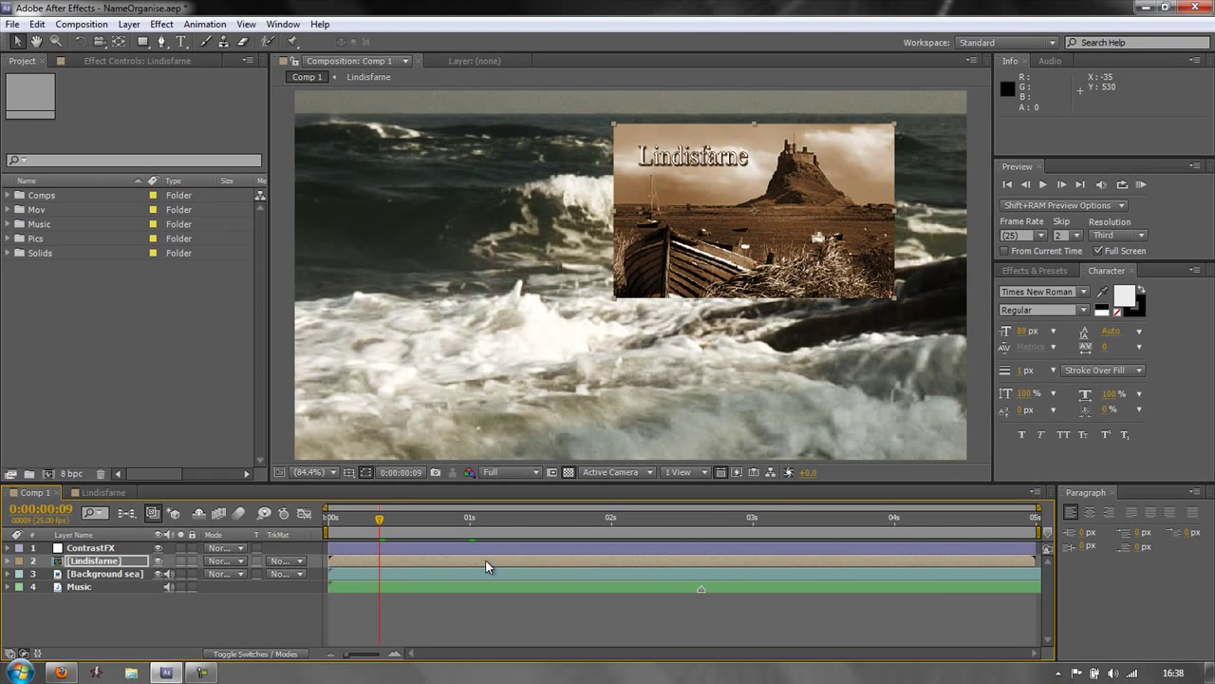
pyautogui.click(425, 589)
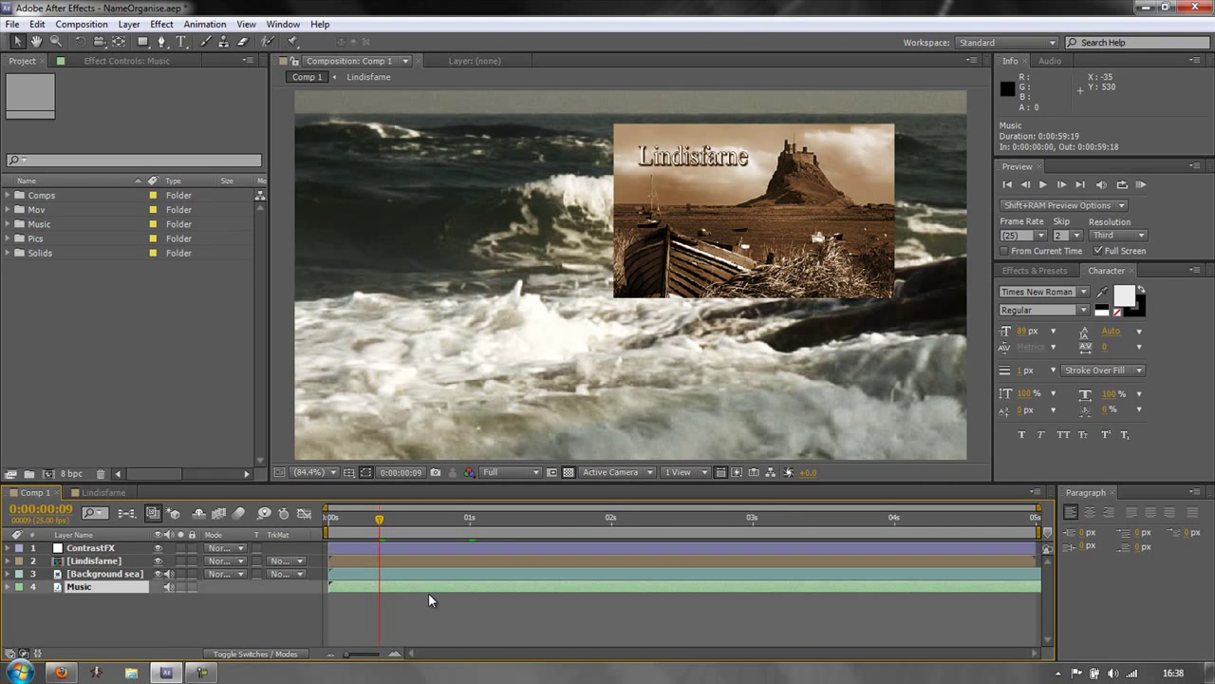
pyautogui.press('KP_0')
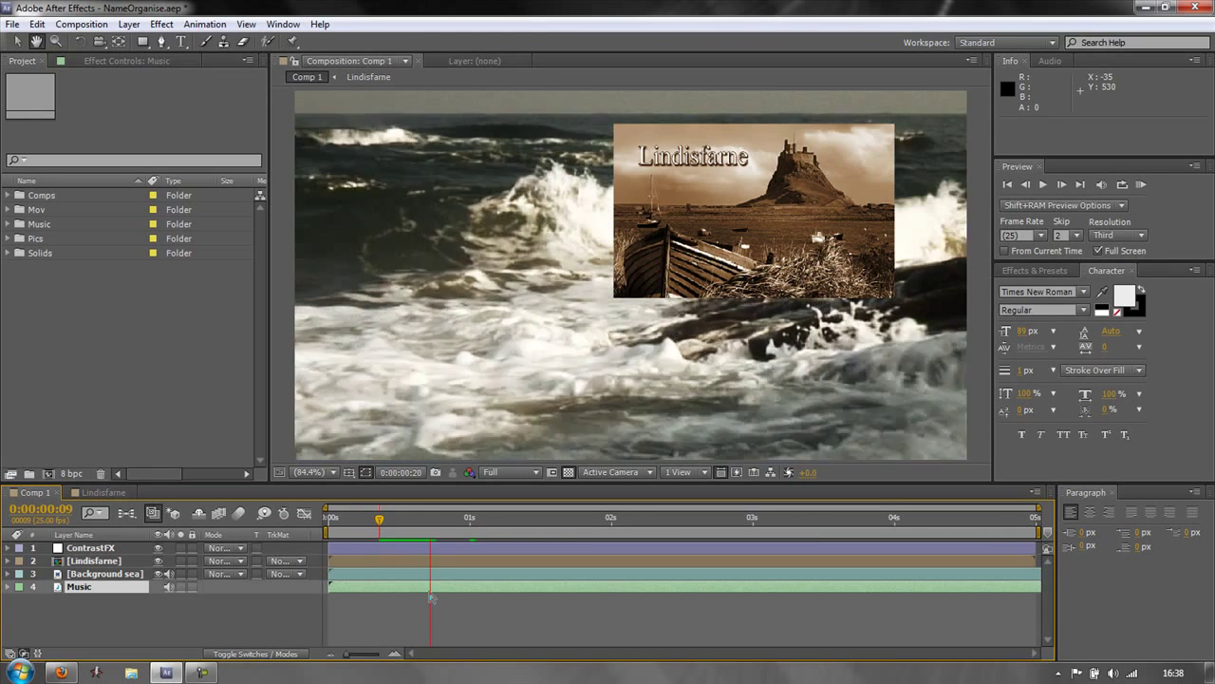
pyautogui.click(429, 591)
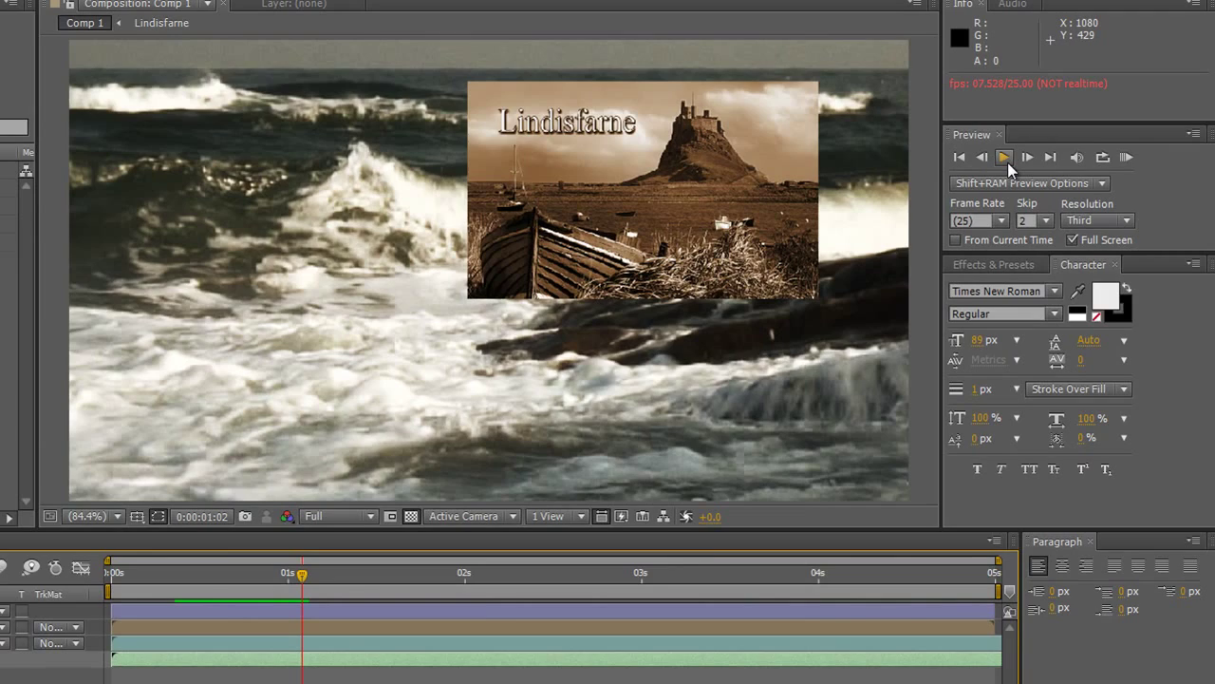
pyautogui.click(554, 207)
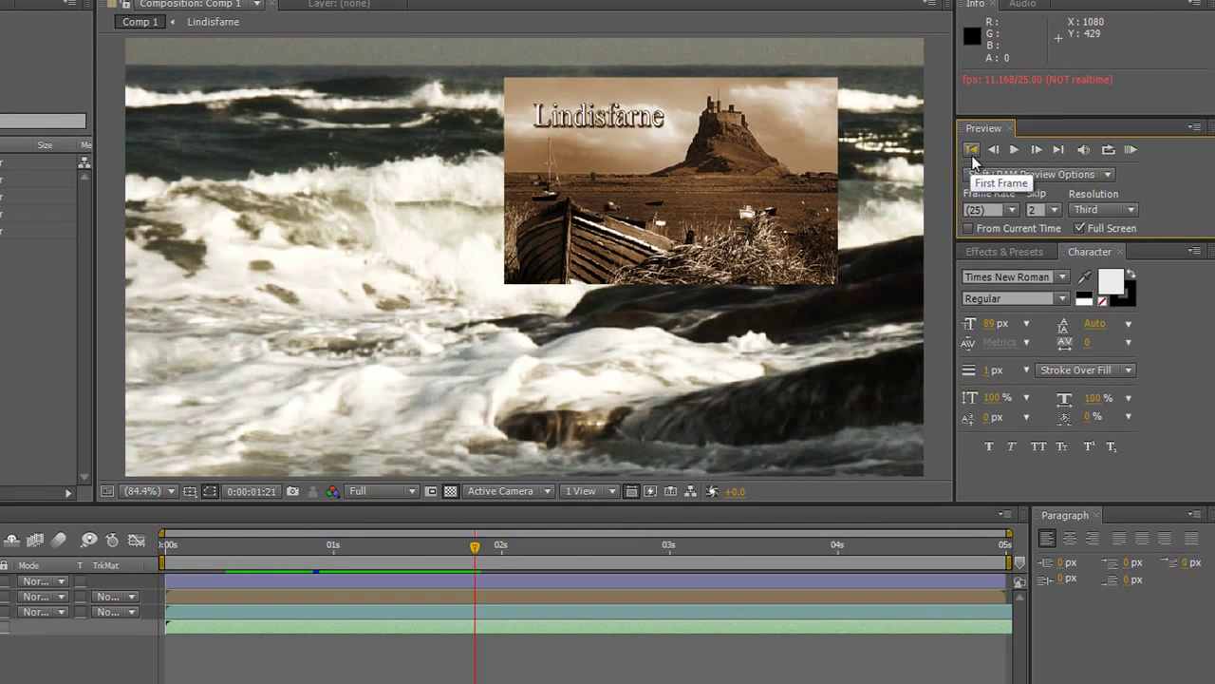
# - Jump between the first and last frames of Comp 1, finishing on the last frame
pyautogui.click(972, 154)
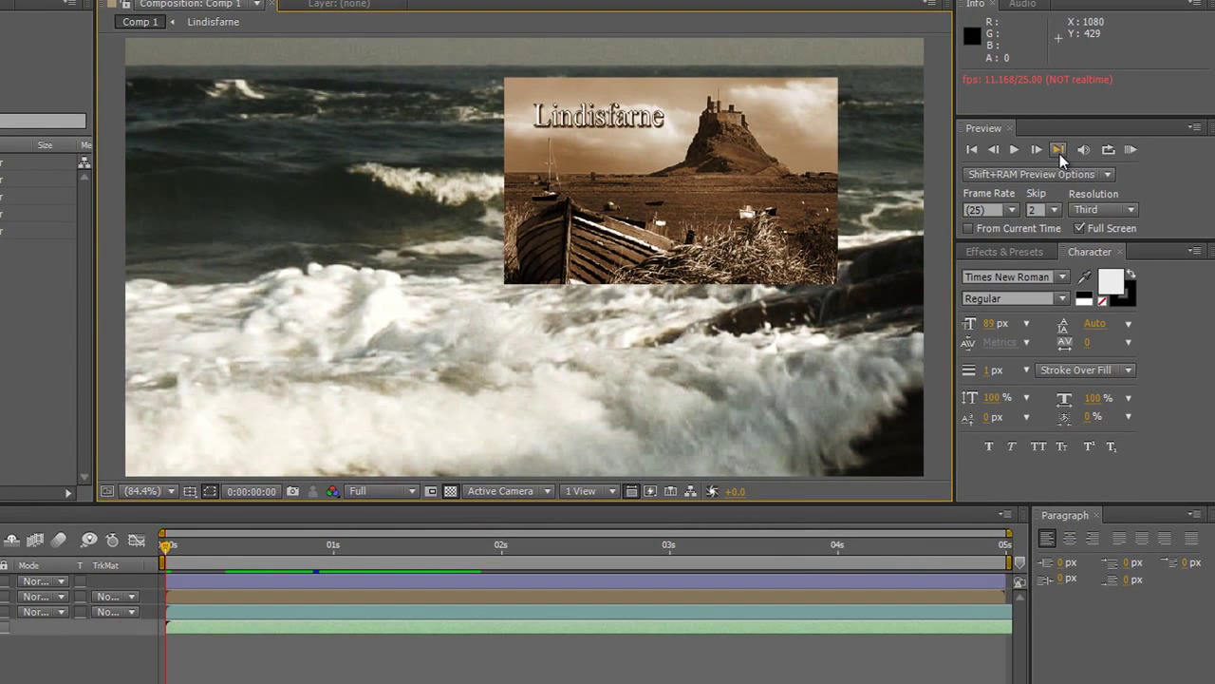
pyautogui.click(1060, 154)
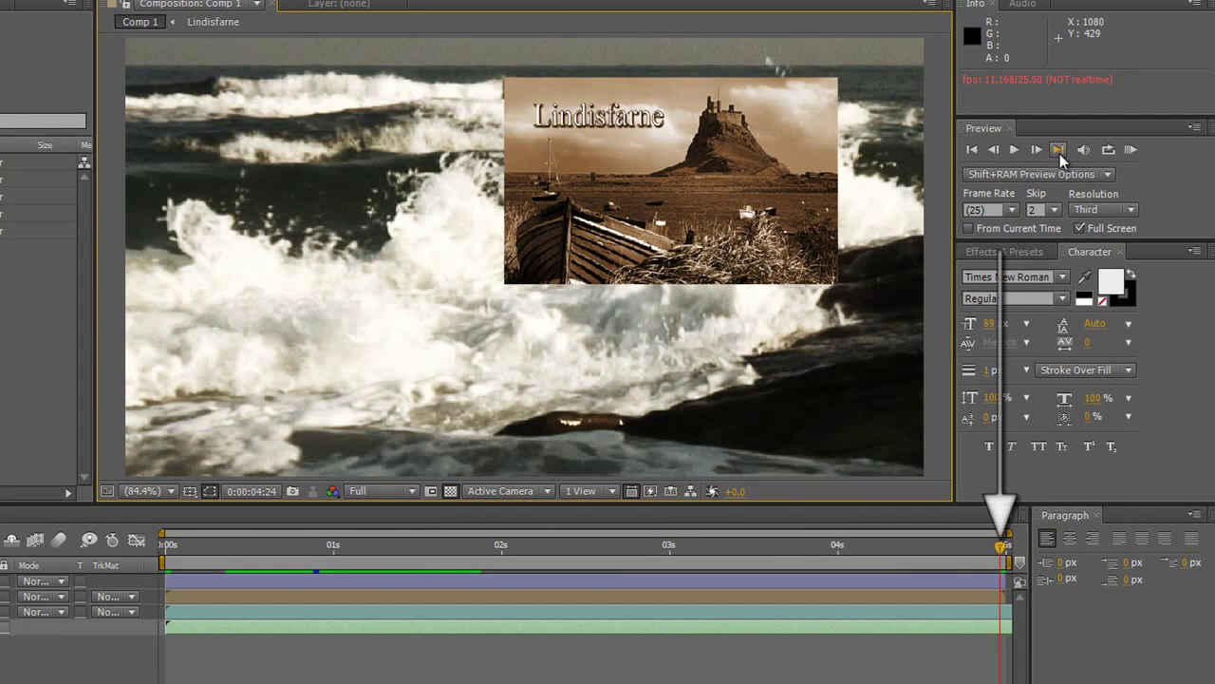
pyautogui.press('Home')
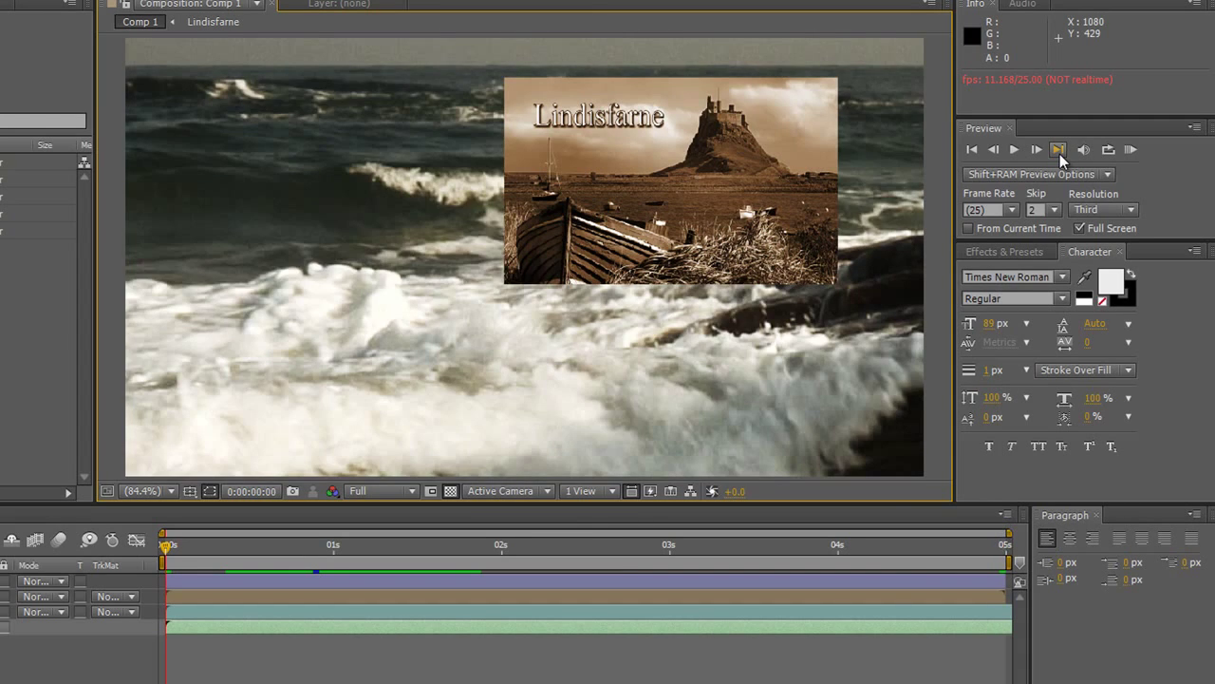
pyautogui.click(1059, 154)
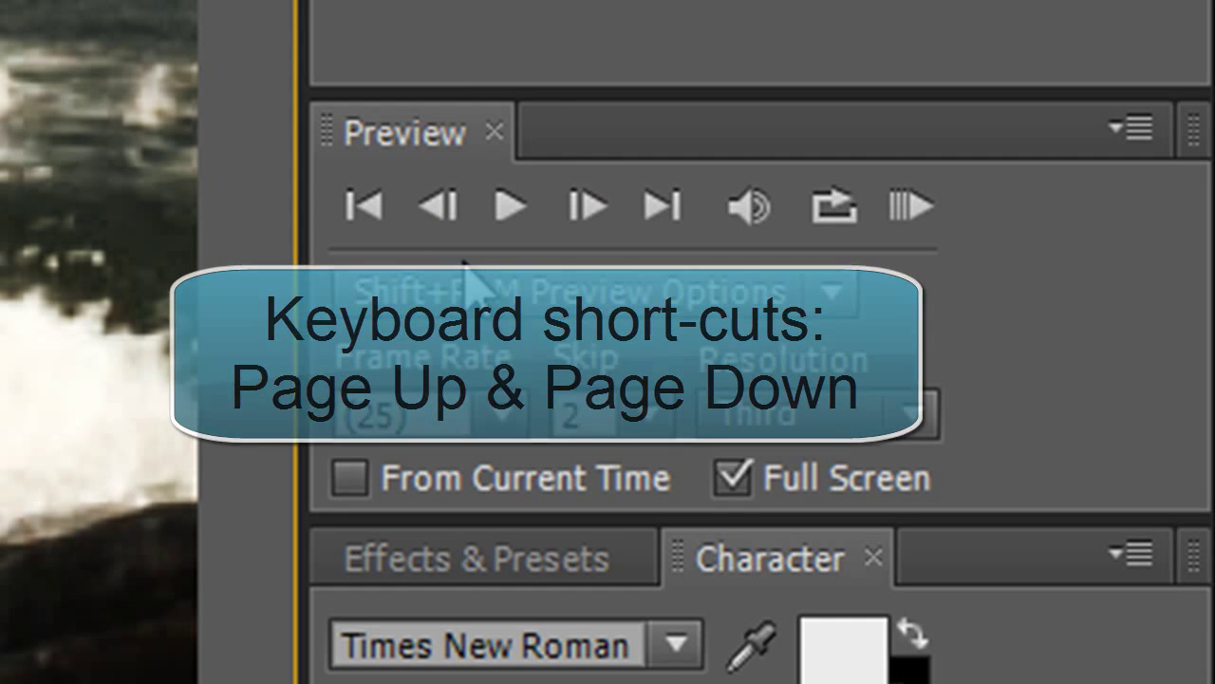
# - Scrub the current time back from the end of Comp 1 and run a RAM preview
pyautogui.click(511, 207)
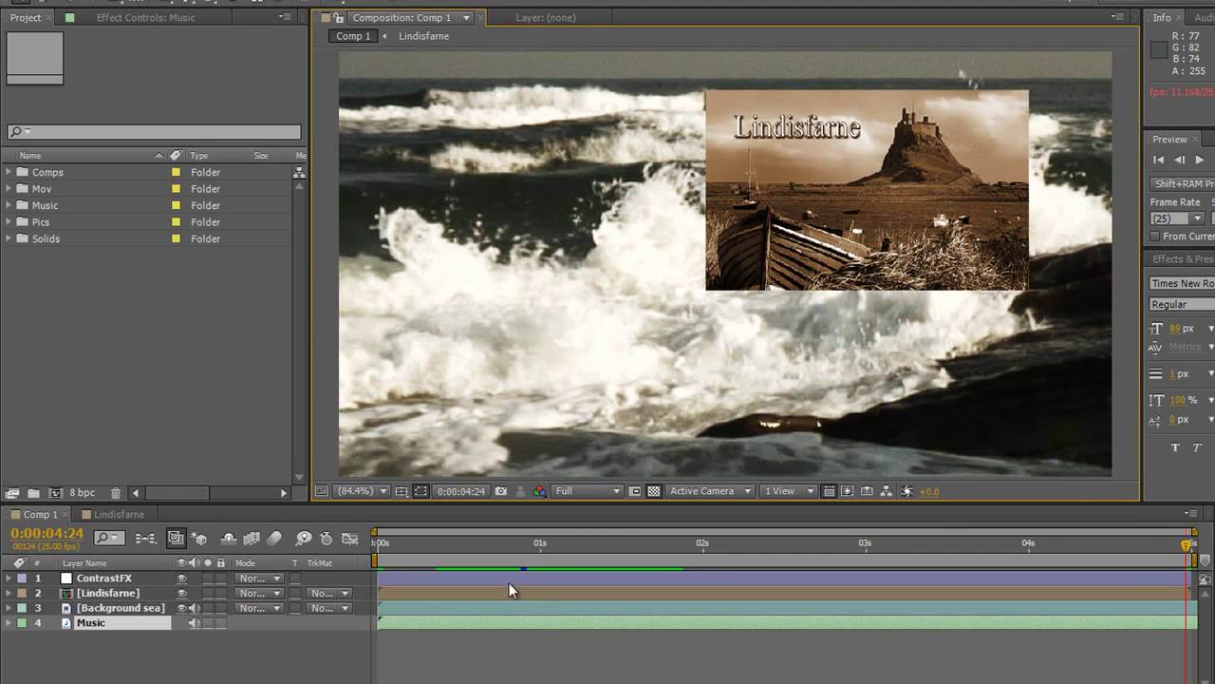
pyautogui.moveTo(1189, 547); pyautogui.dragTo(1174, 557)
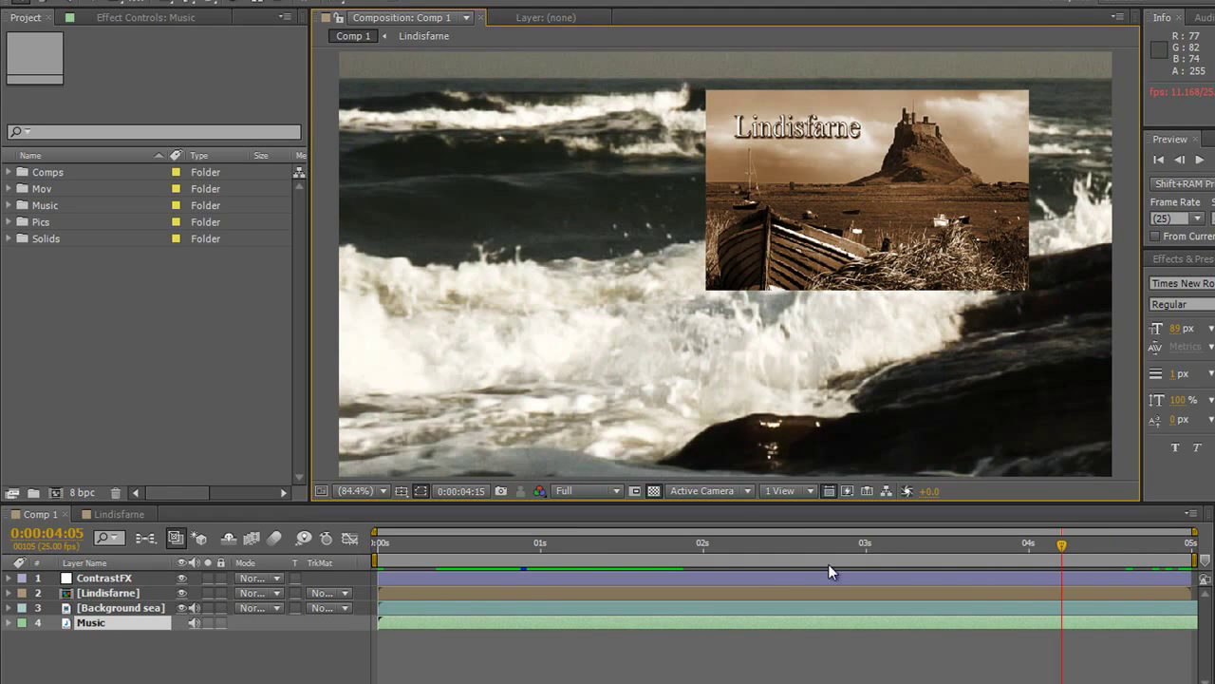
pyautogui.press('KP_0')
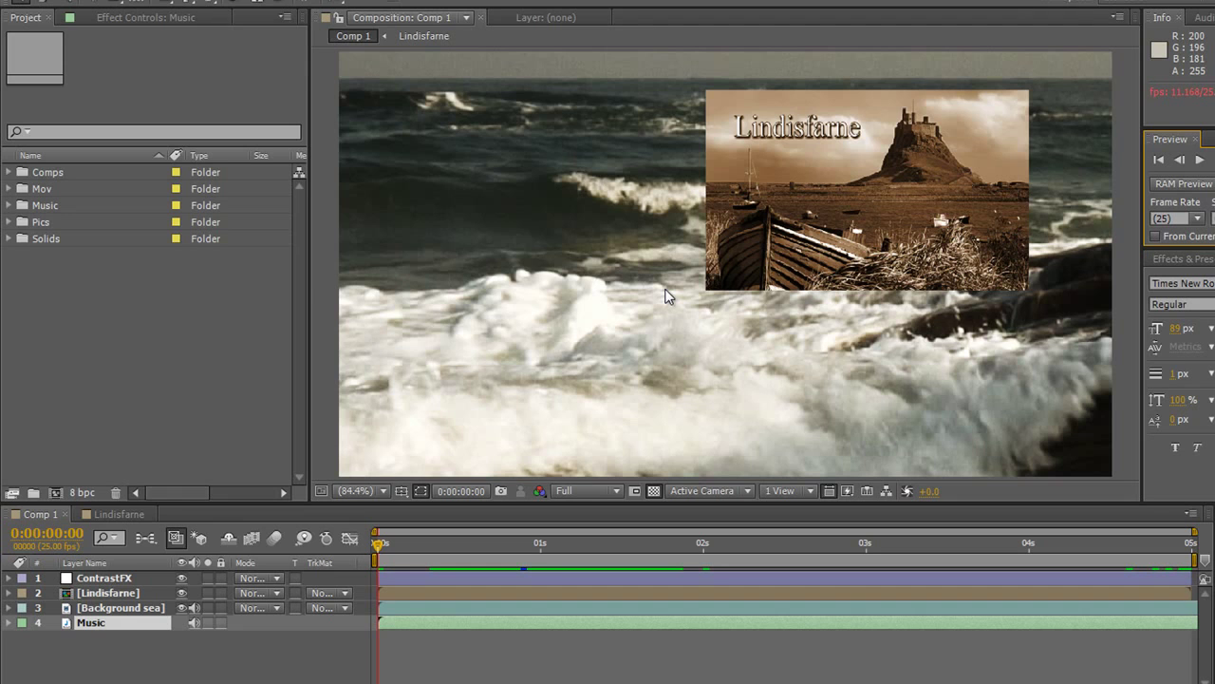
# - Set the composition magnification to Fit up to 100% and enlarge the viewer by making the timeline area shorter
pyautogui.scroll(5, 665, 296)
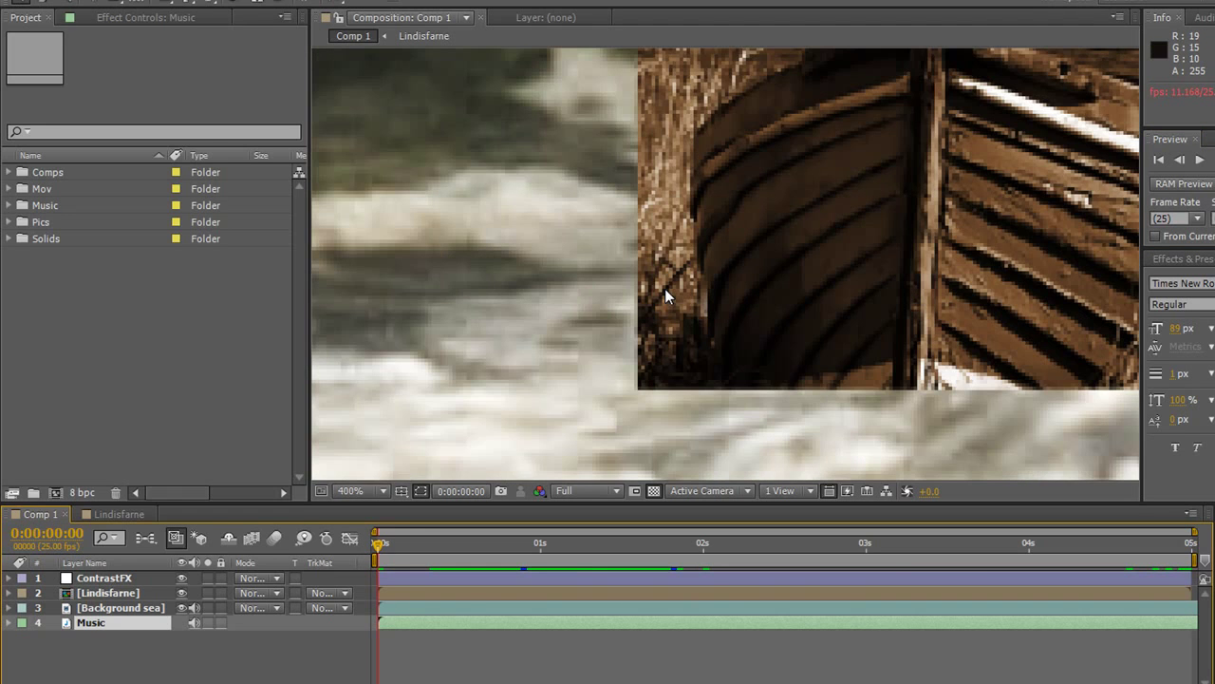
pyautogui.scroll(-4, 665, 297)
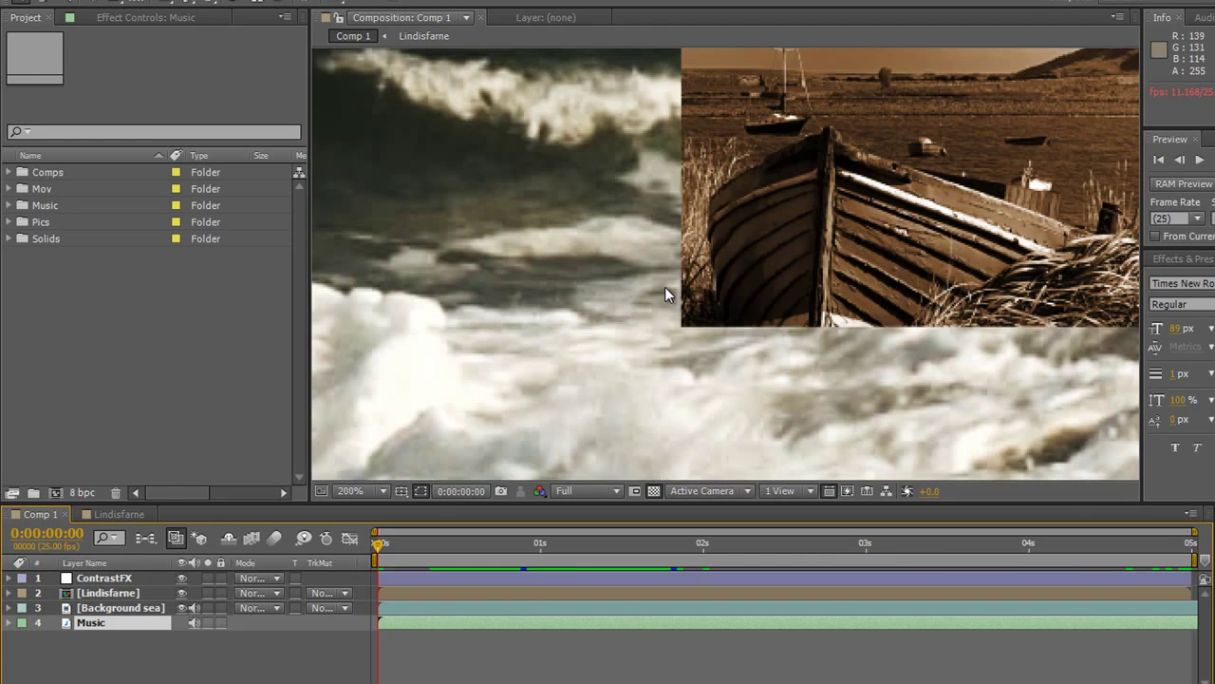
pyautogui.scroll(-3, 669, 292)
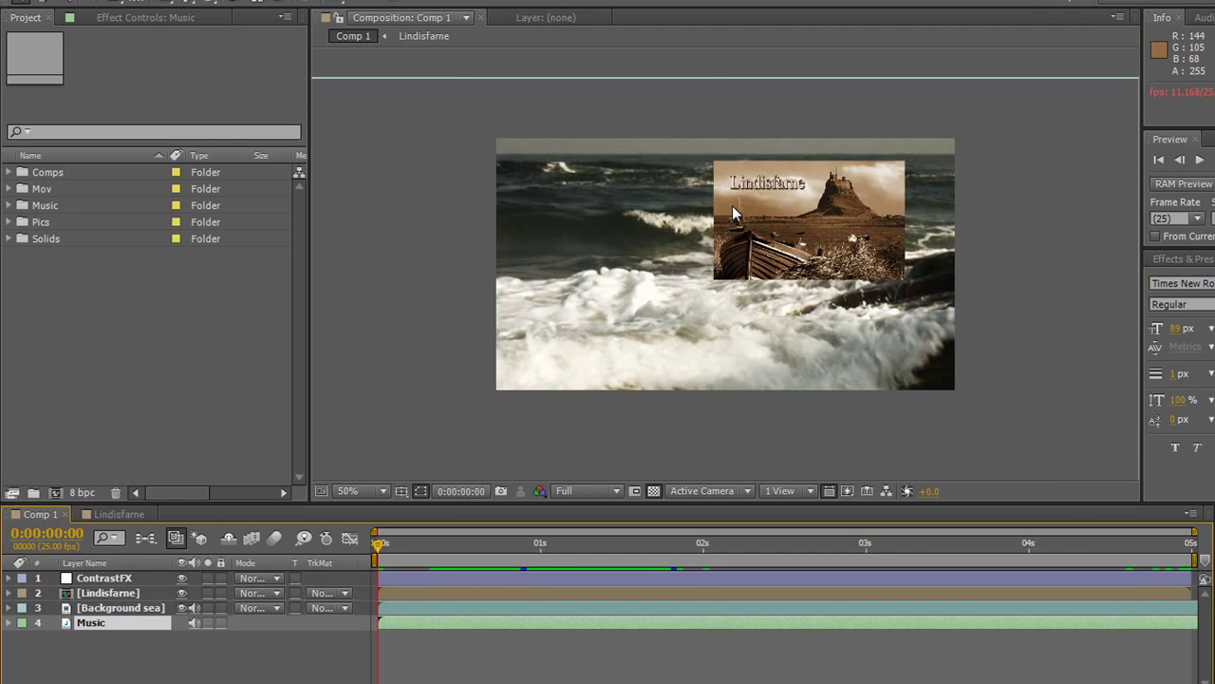
pyautogui.scroll(3, 731, 207)
pyautogui.scroll(-2, 729, 208)
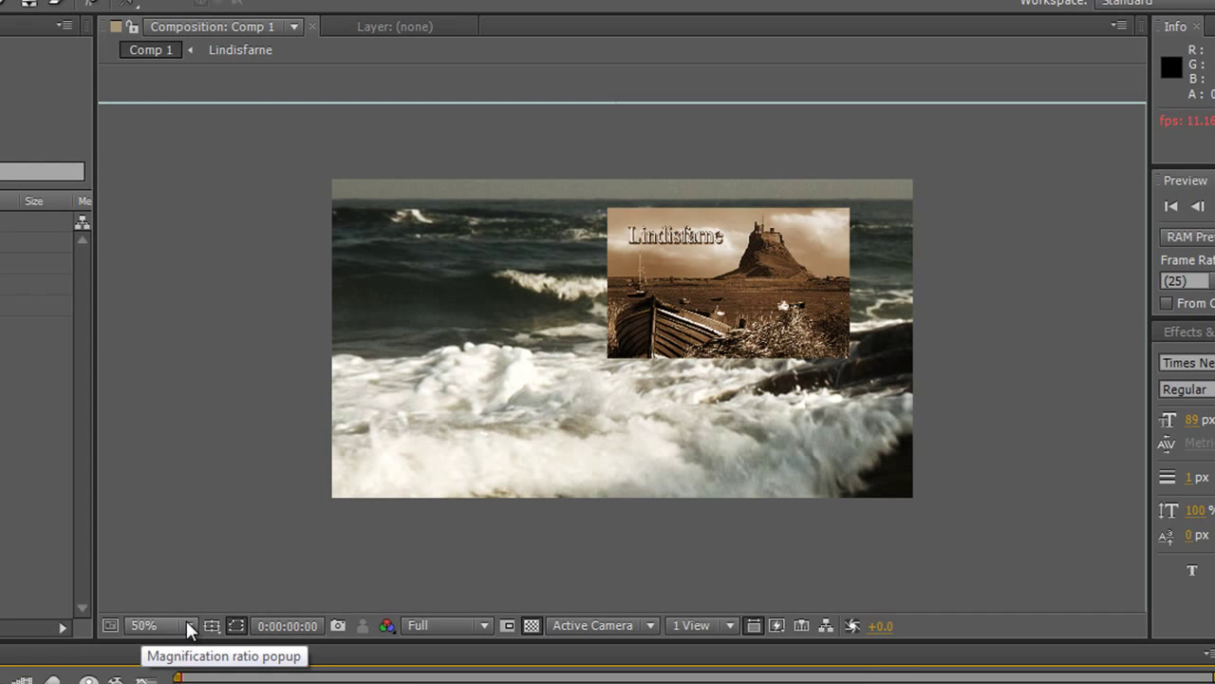
pyautogui.click(189, 627)
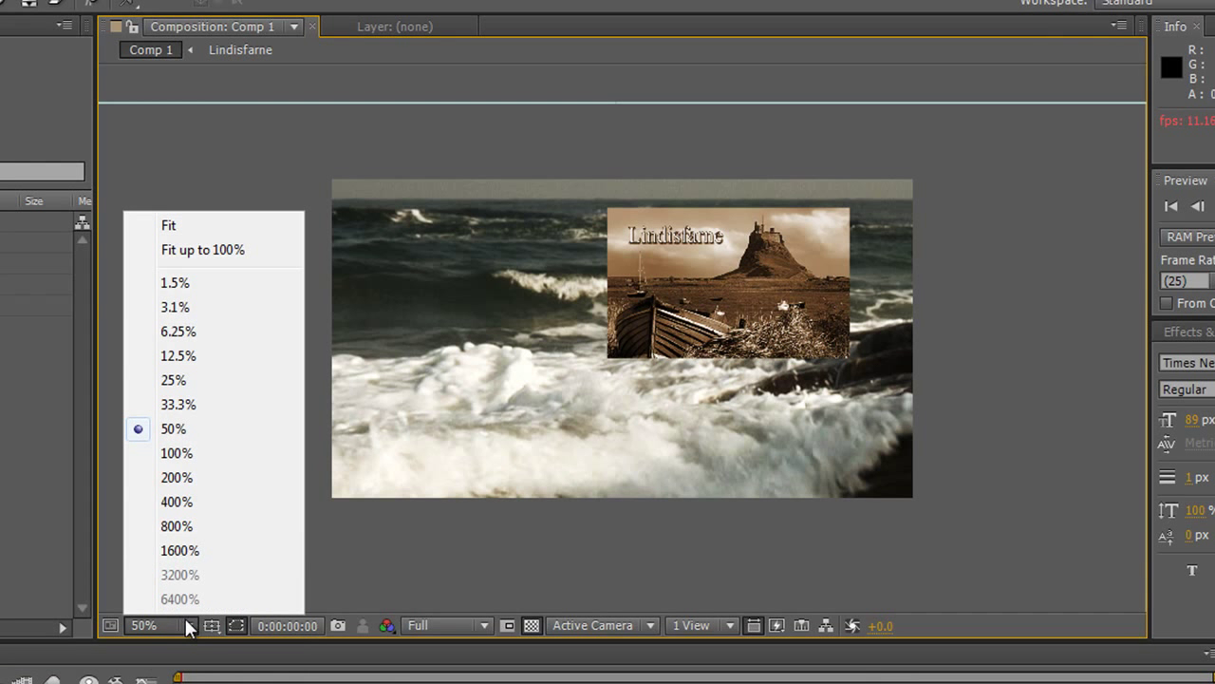
pyautogui.click(182, 263)
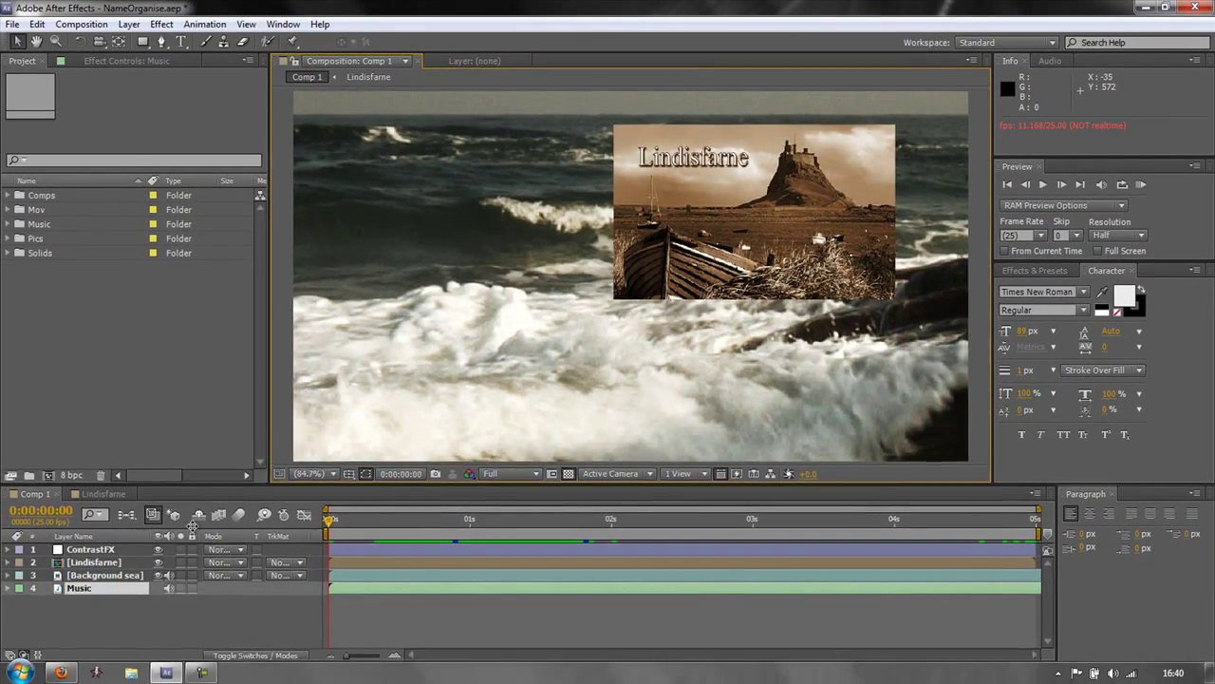
pyautogui.moveTo(89, 502); pyautogui.dragTo(267, 513)
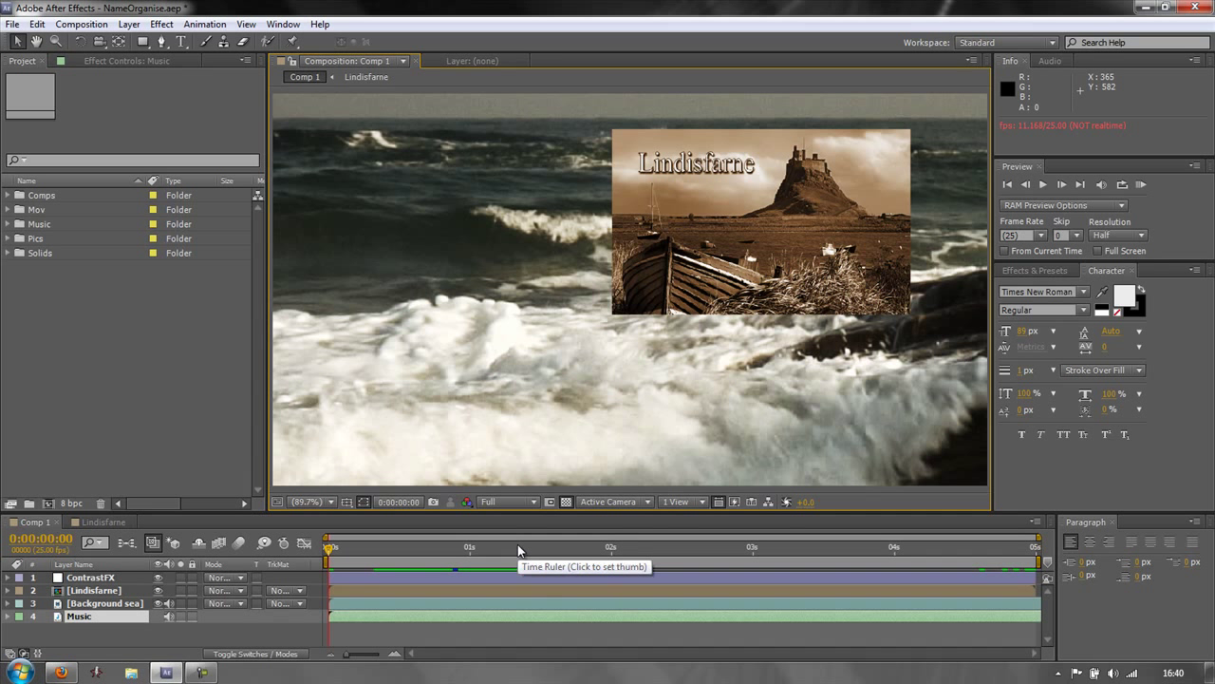
# - Play an audio-only preview of Comp 1 from the first frame and stop it
pyautogui.press('KP_Decimal')
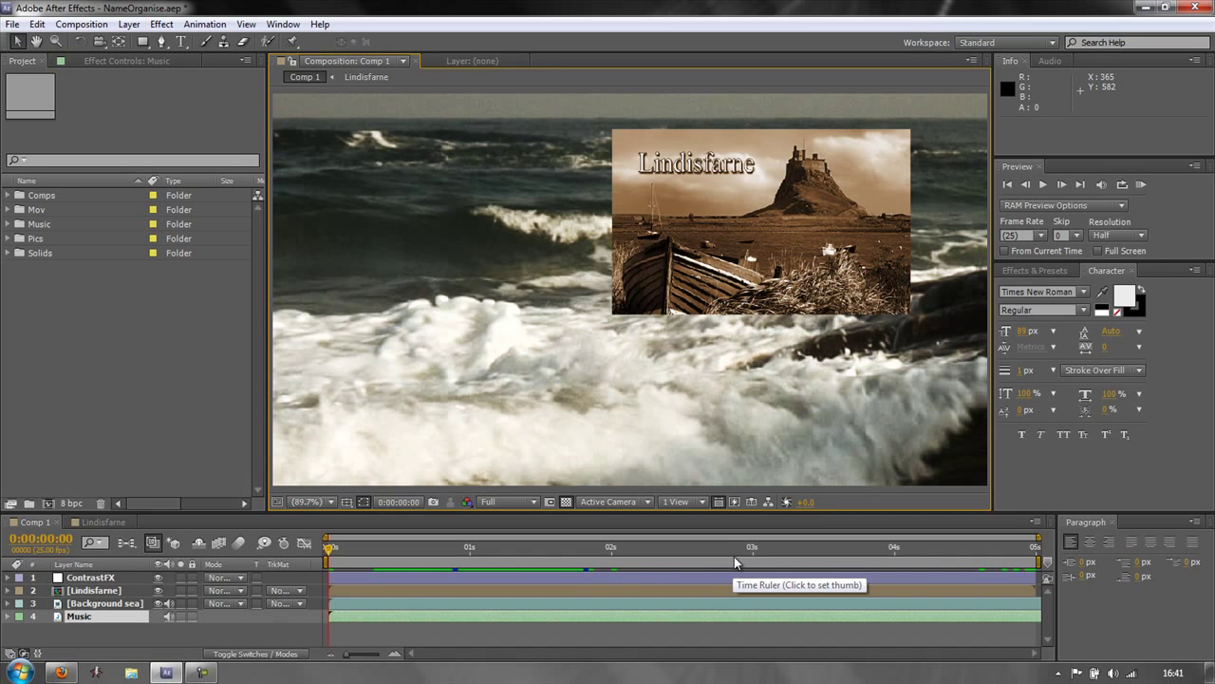
pyautogui.press('KP_Decimal')
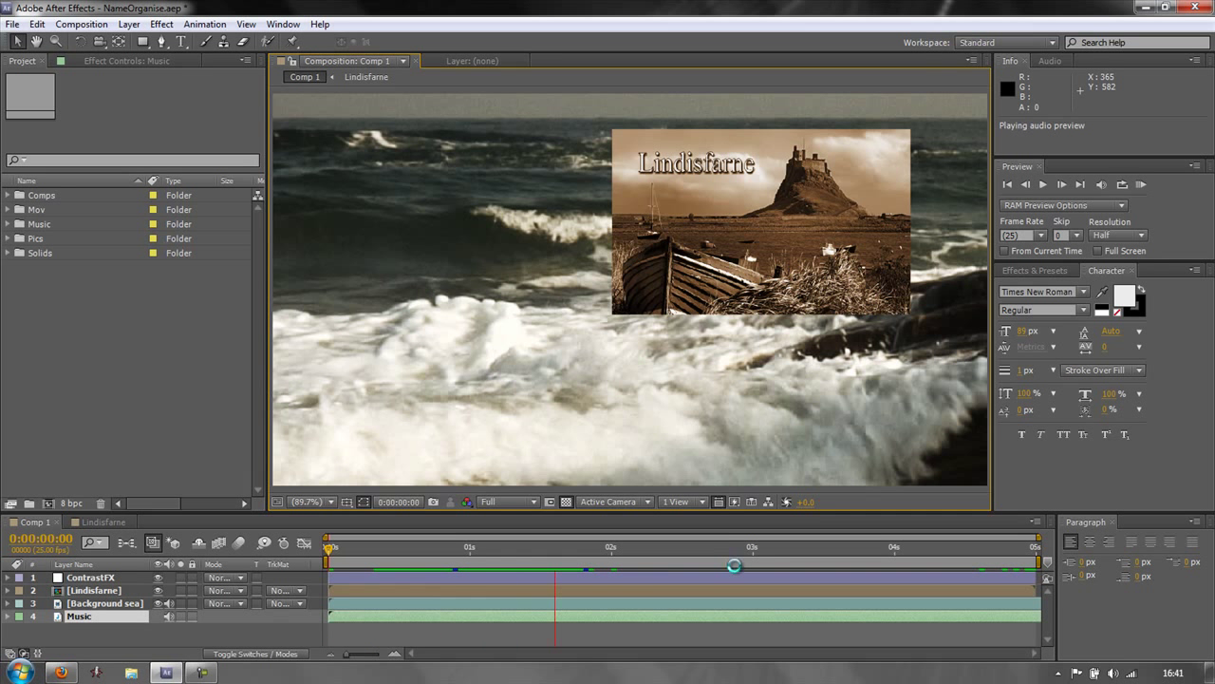
pyautogui.click(742, 584)
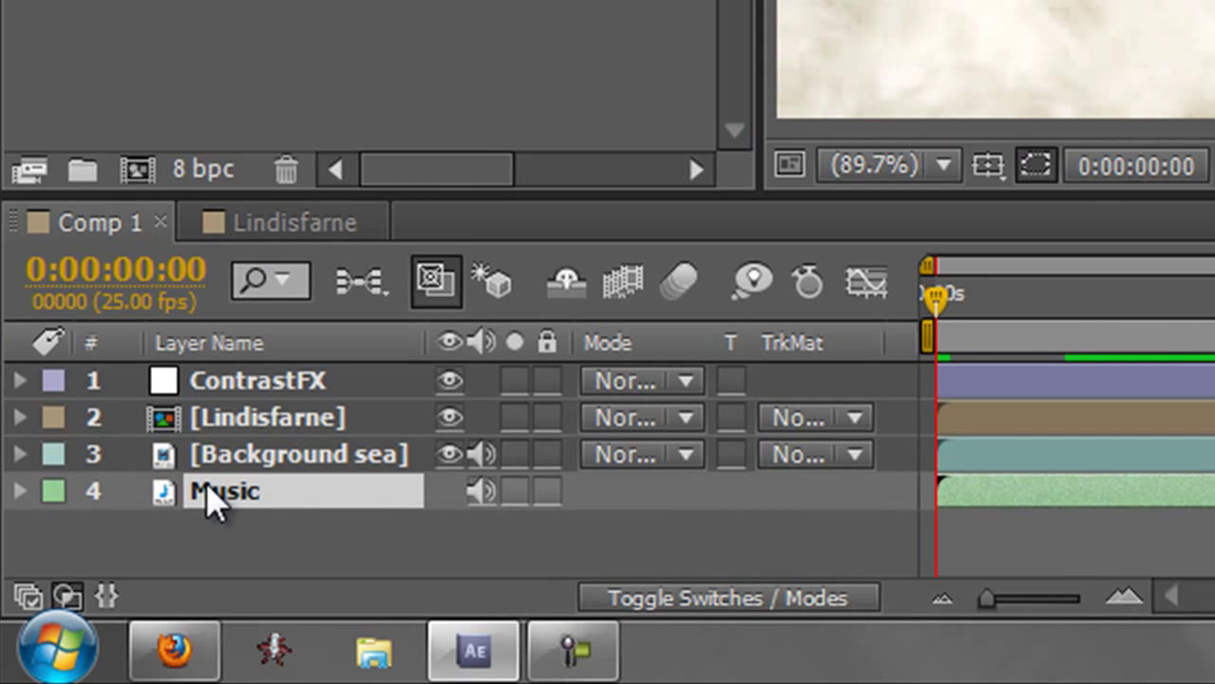
# - Add a marker at about 3 seconds on the Music layer during an audio preview, and delete that marker
pyautogui.click(213, 498)
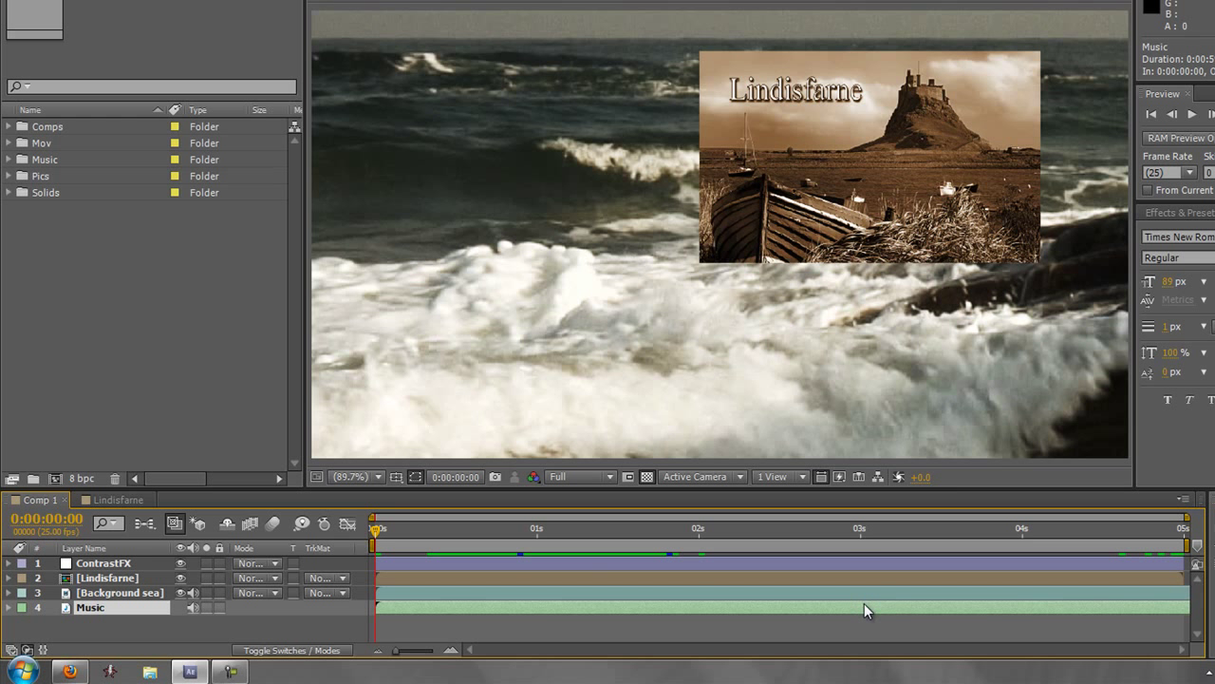
pyautogui.press('KP_Decimal')
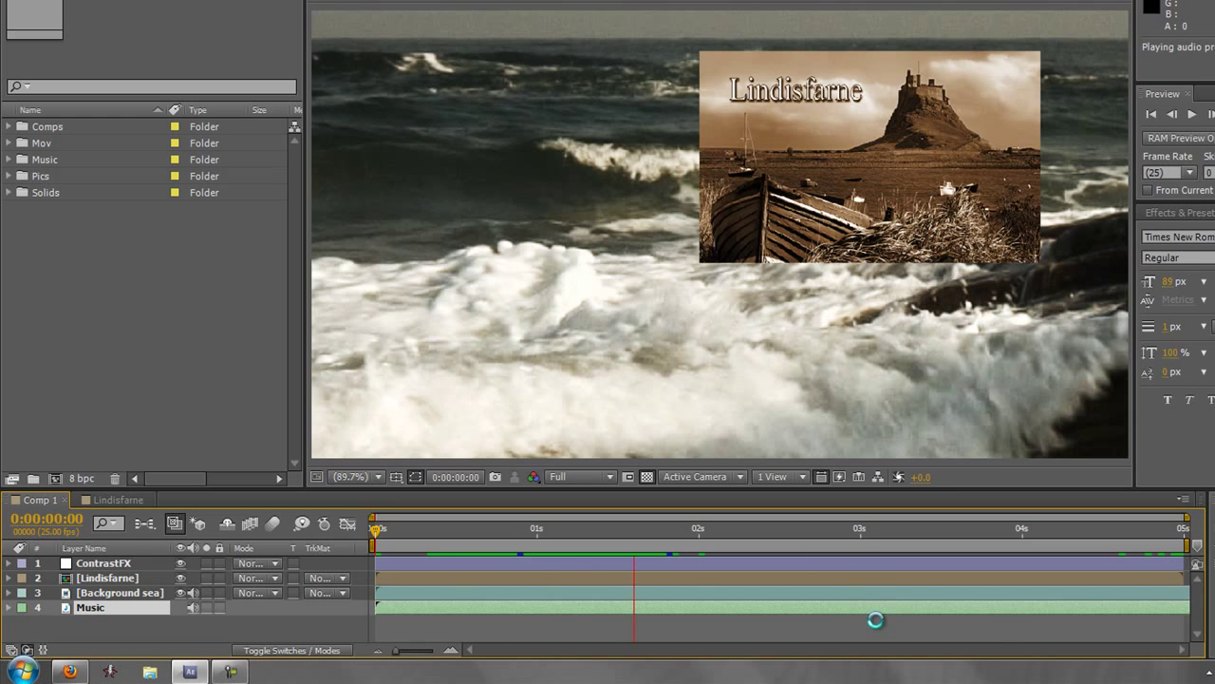
pyautogui.press('KP_Multiply')
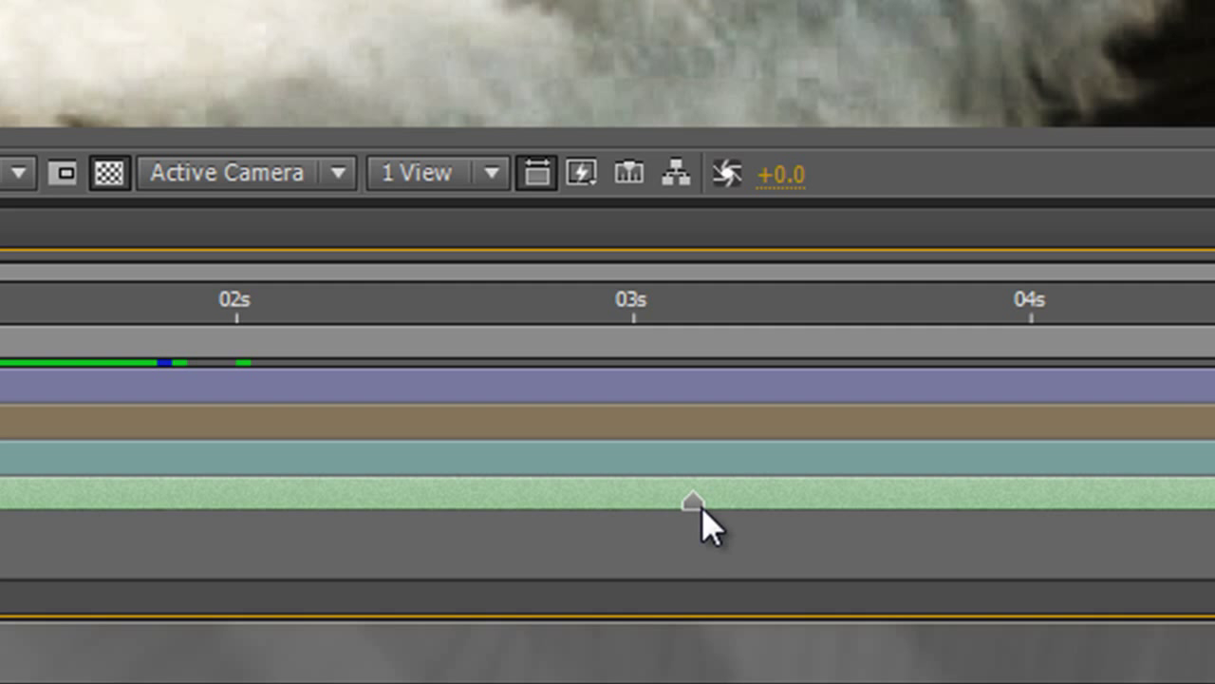
pyautogui.rightClick(687, 501)
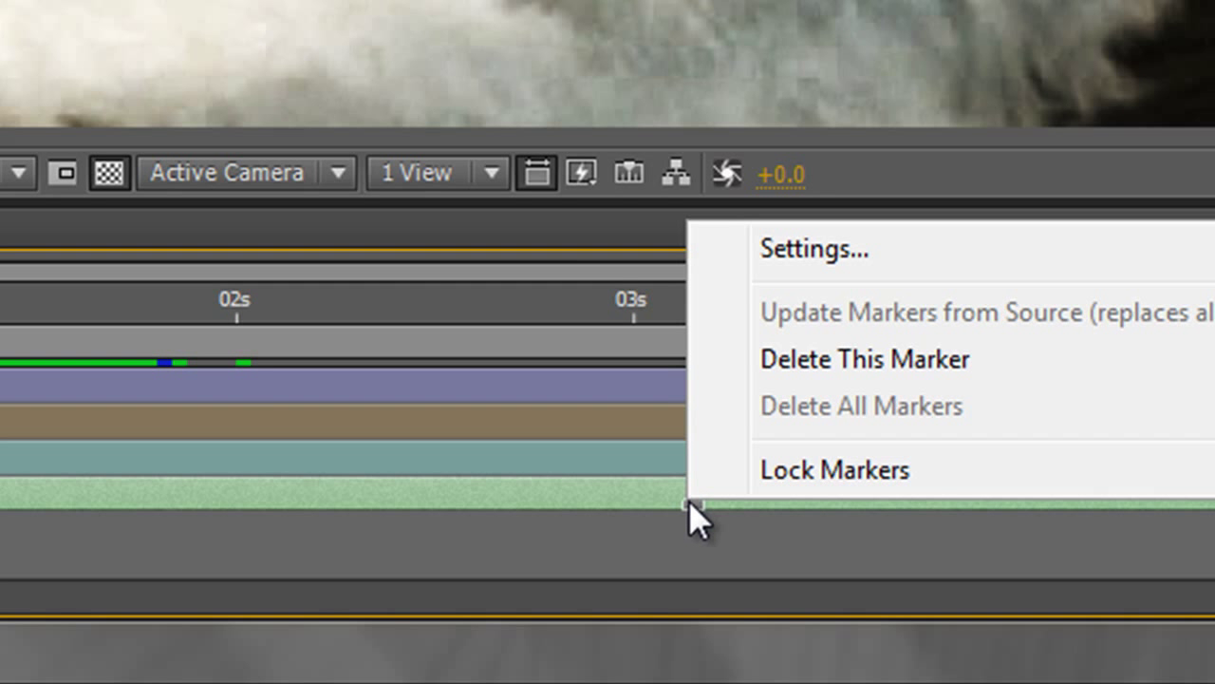
pyautogui.click(832, 372)
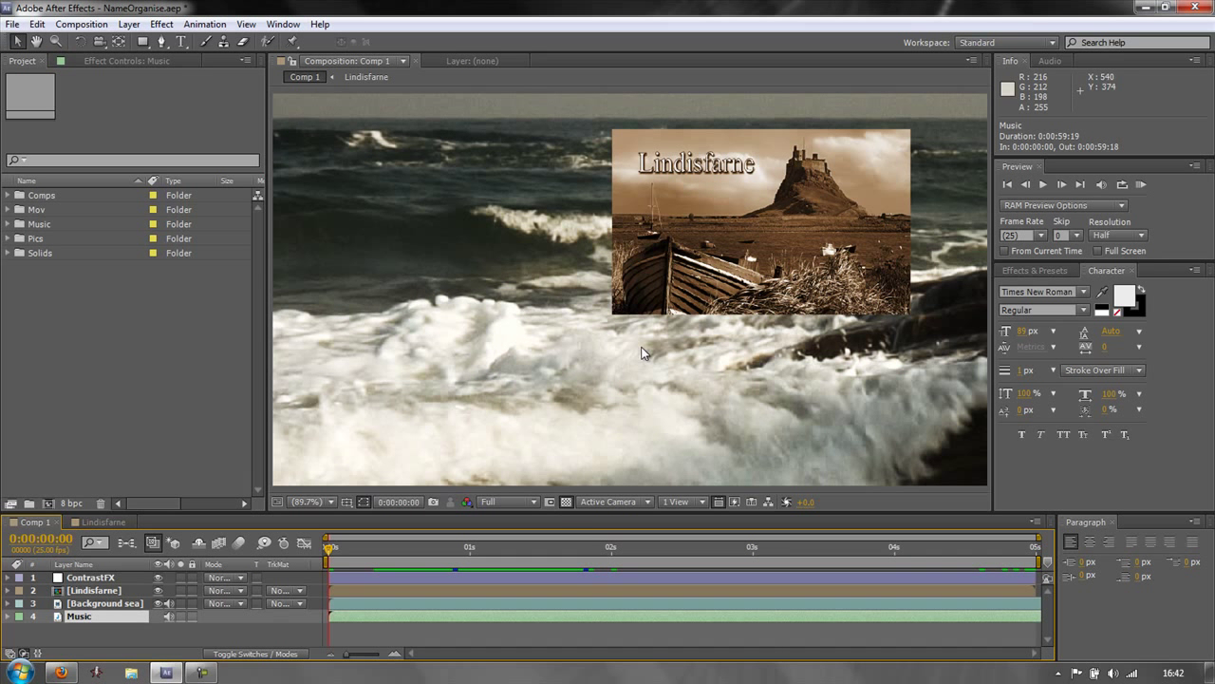
# - Play the audio preview once more with the Music layer selected and stop it
pyautogui.press('KP_Decimal')
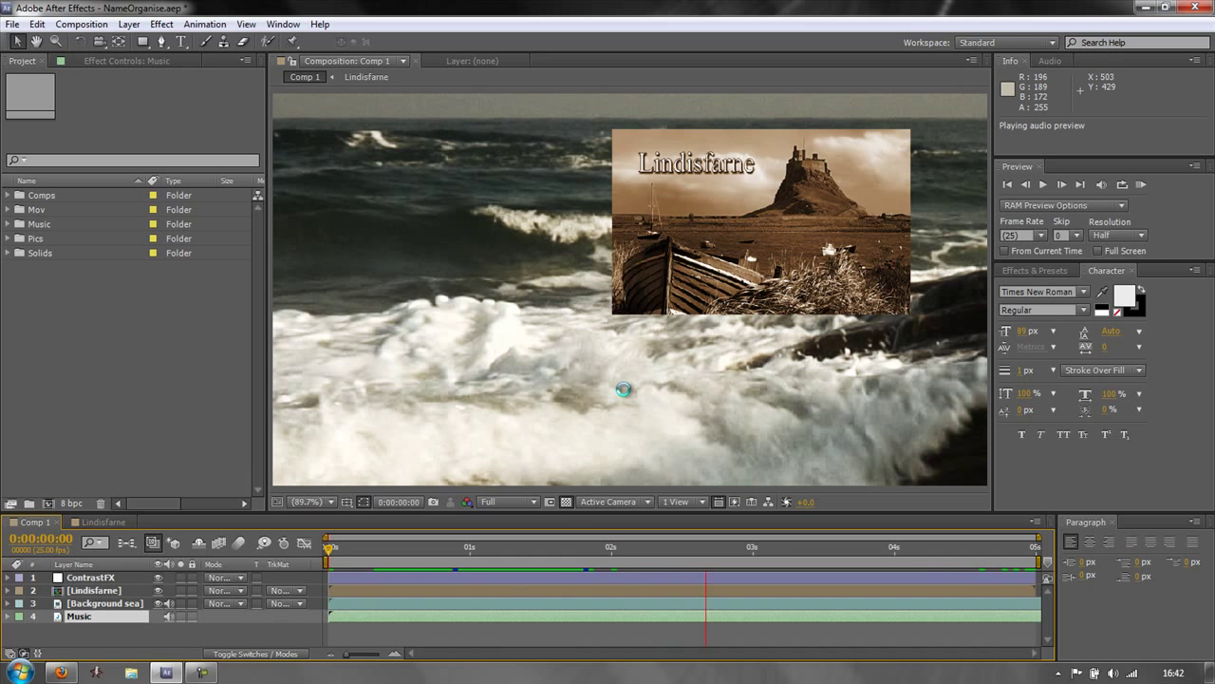
pyautogui.click(630, 389)
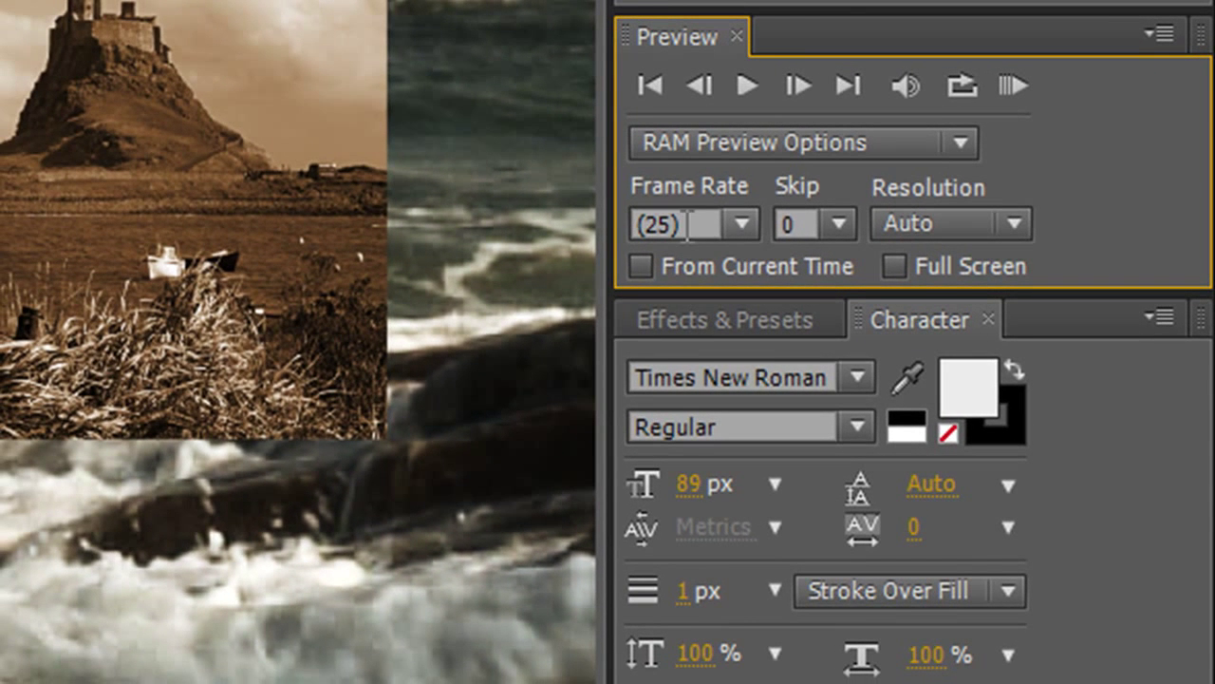
# - Set the RAM preview options to skip 1 frame and use Half resolution
pyautogui.click(742, 227)
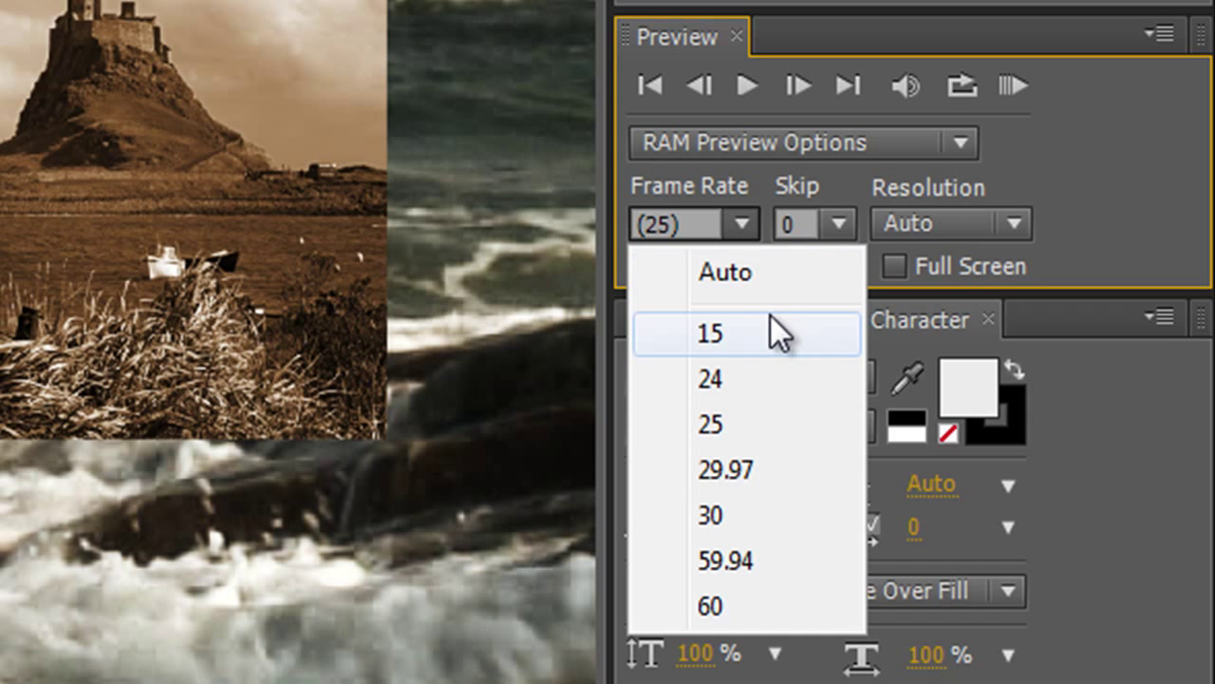
pyautogui.click(742, 223)
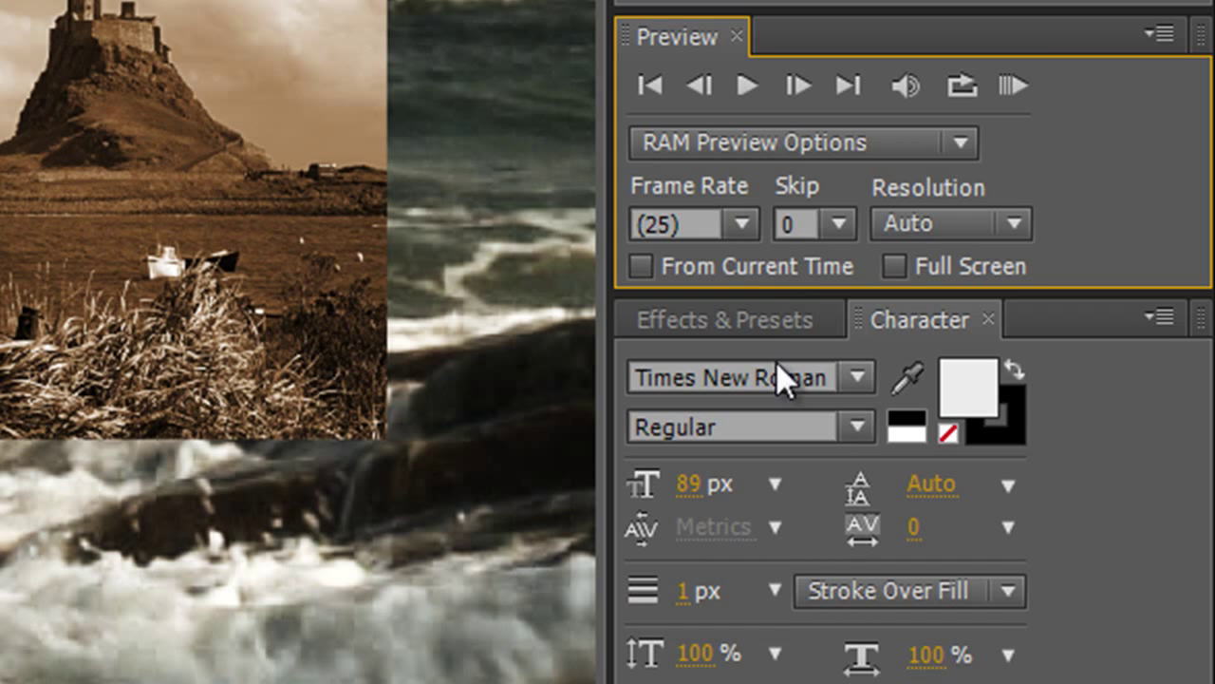
pyautogui.click(840, 219)
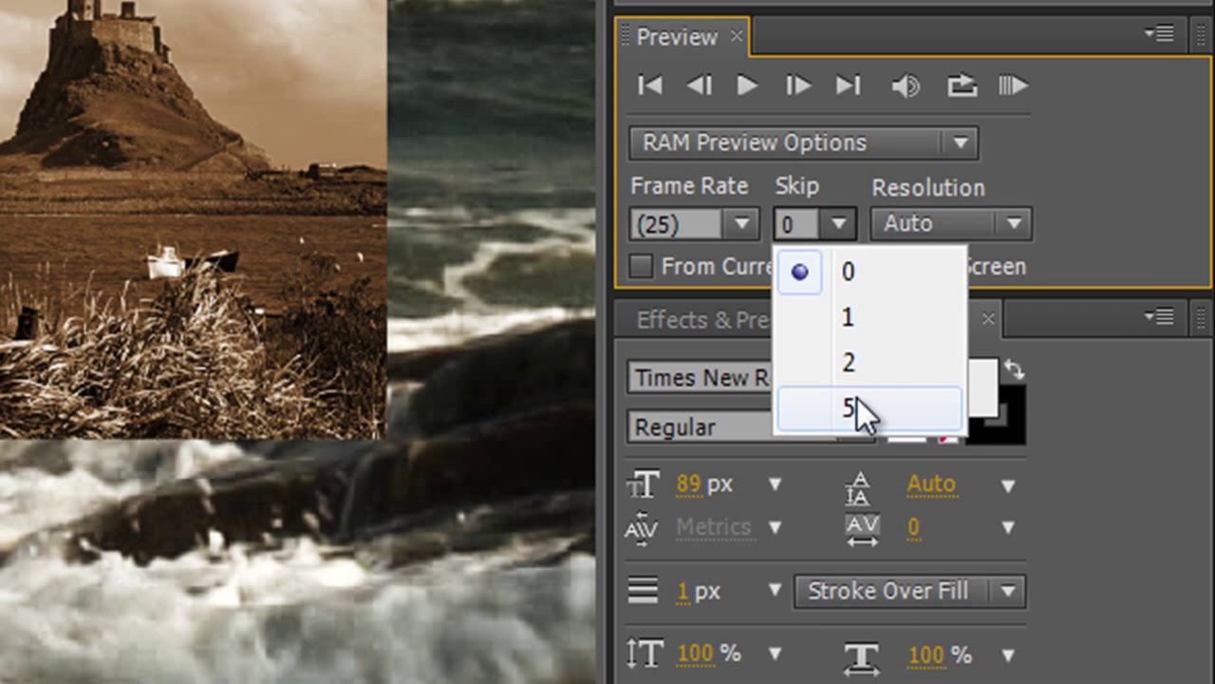
pyautogui.click(859, 322)
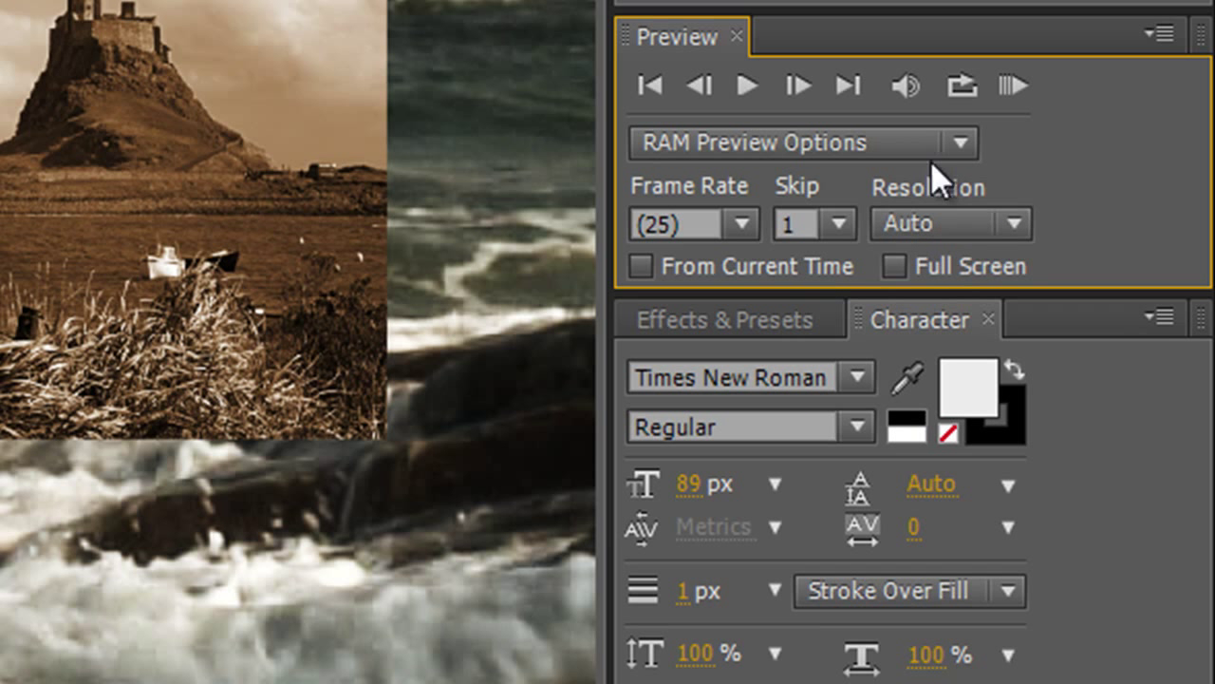
pyautogui.click(1013, 220)
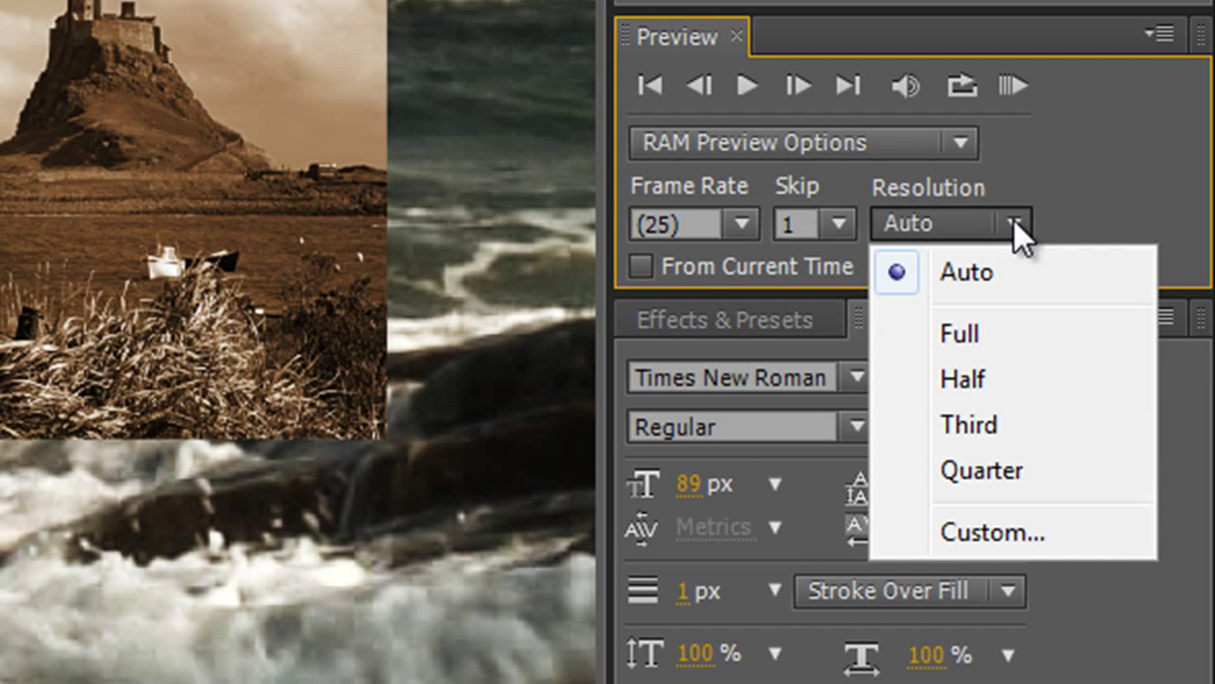
pyautogui.click(980, 378)
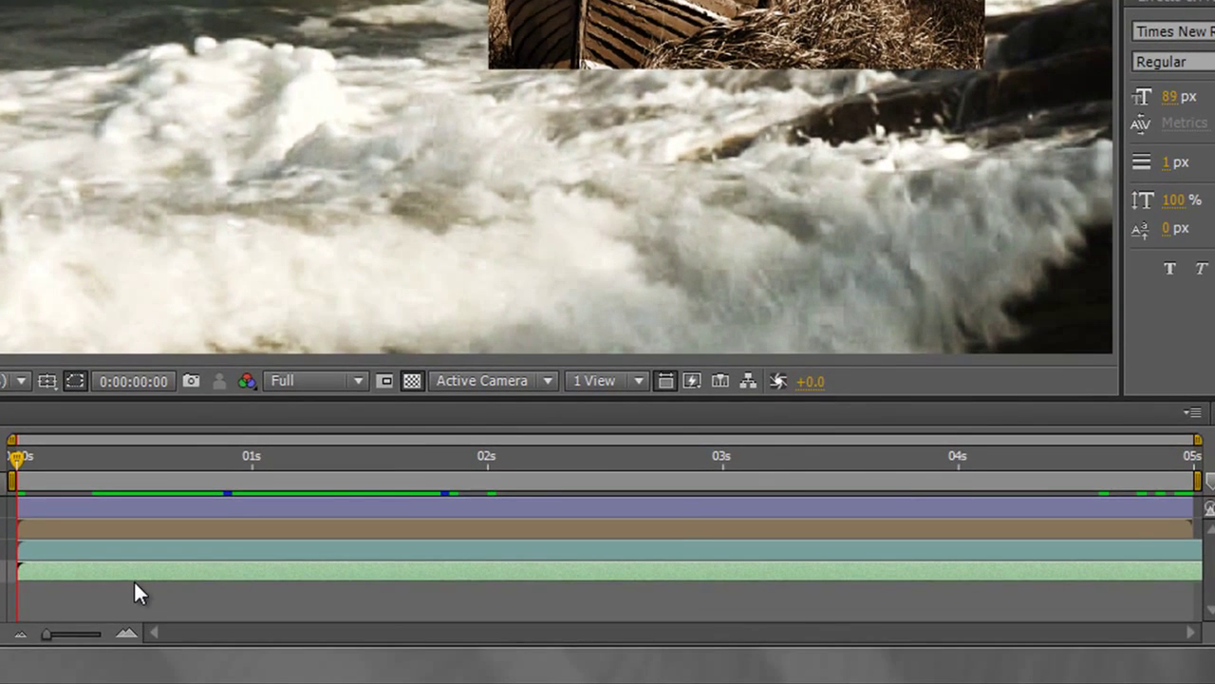
# - Run the standard RAM preview of Comp 1, and preview it again using the Shift+RAM Preview Options with skip 2 and Third resolution
pyautogui.press('KP_0')
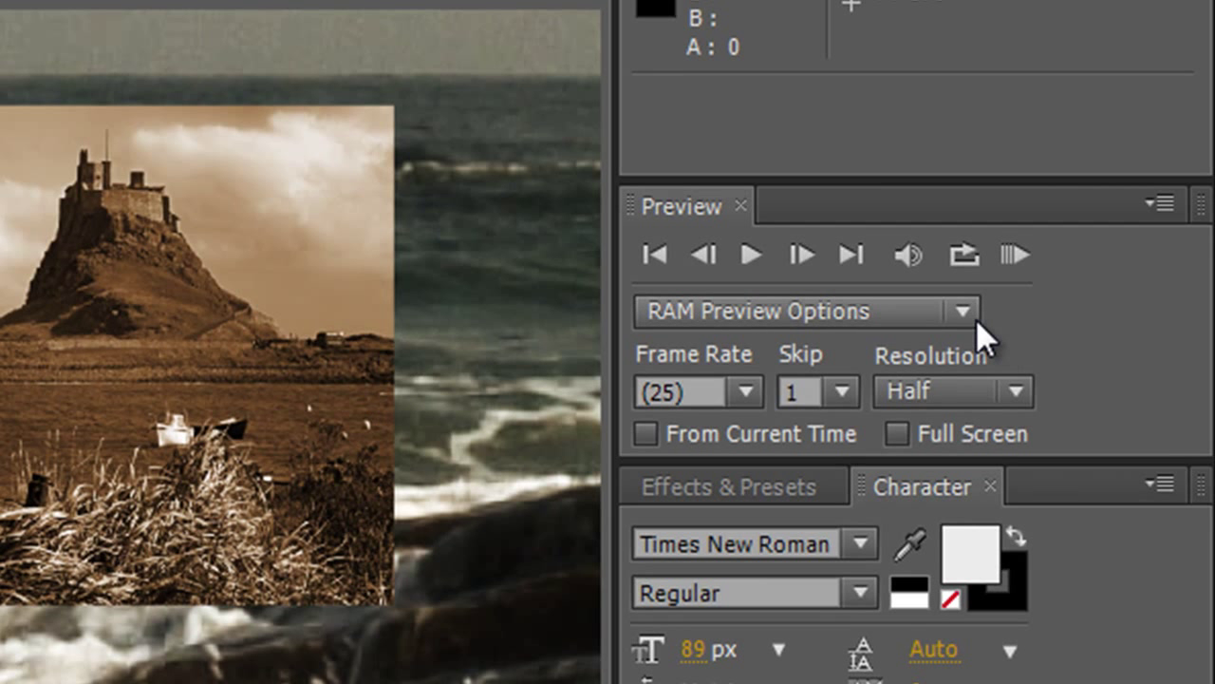
pyautogui.click(976, 321)
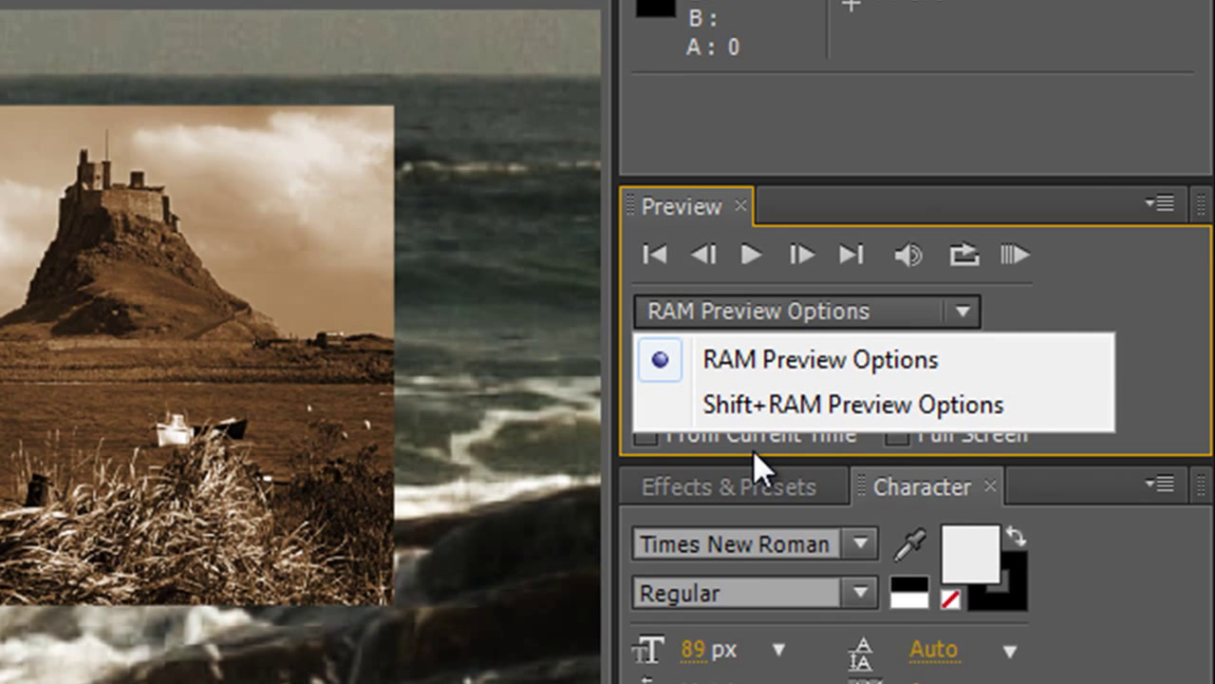
pyautogui.click(872, 403)
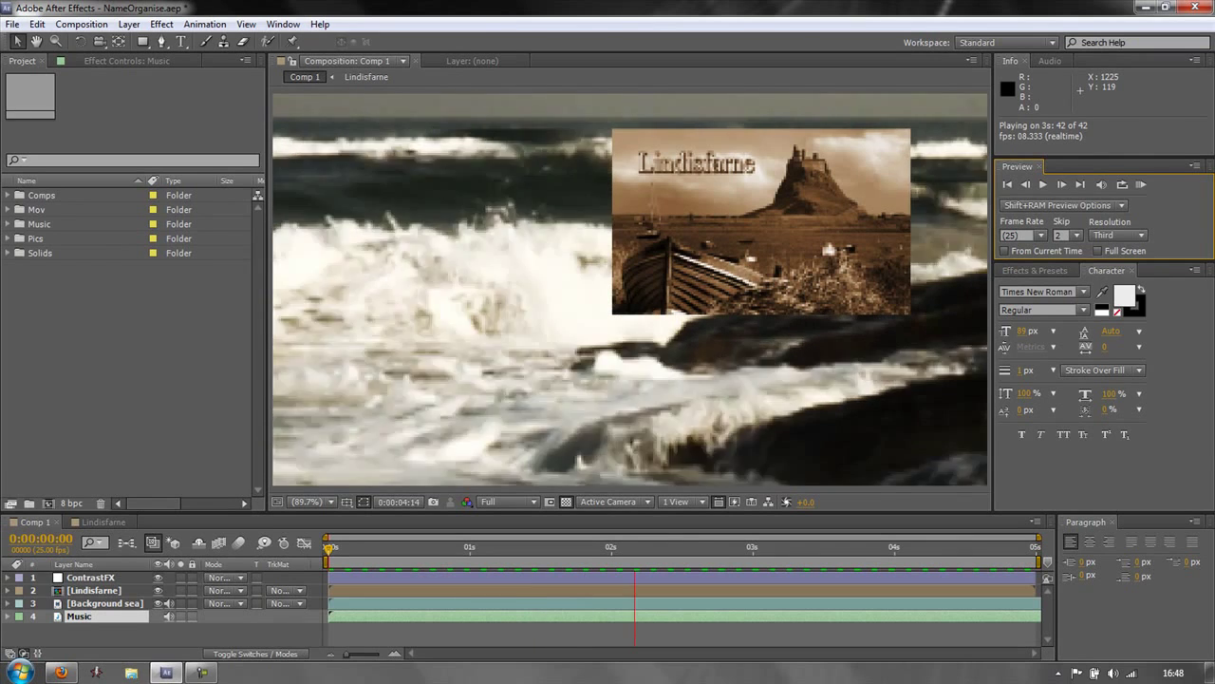
pyautogui.press('space')
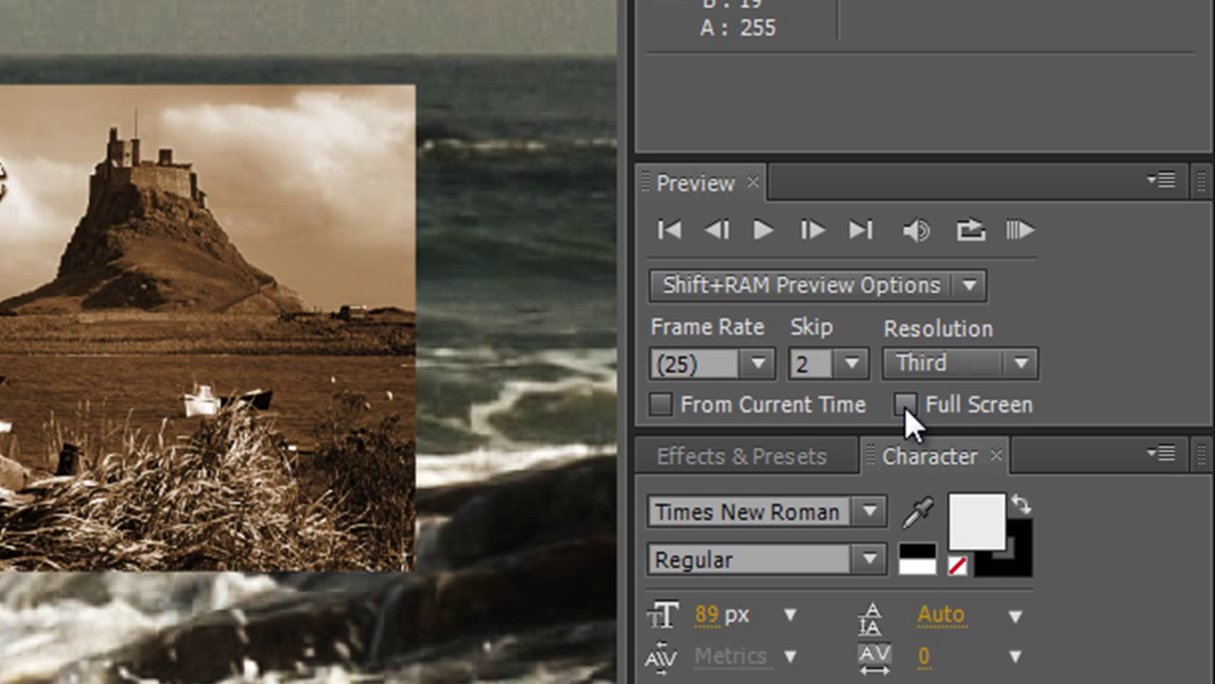
# - Enable Full Screen for the Shift+RAM preview, play Comp 1 with it and stop the playback
pyautogui.click(905, 405)
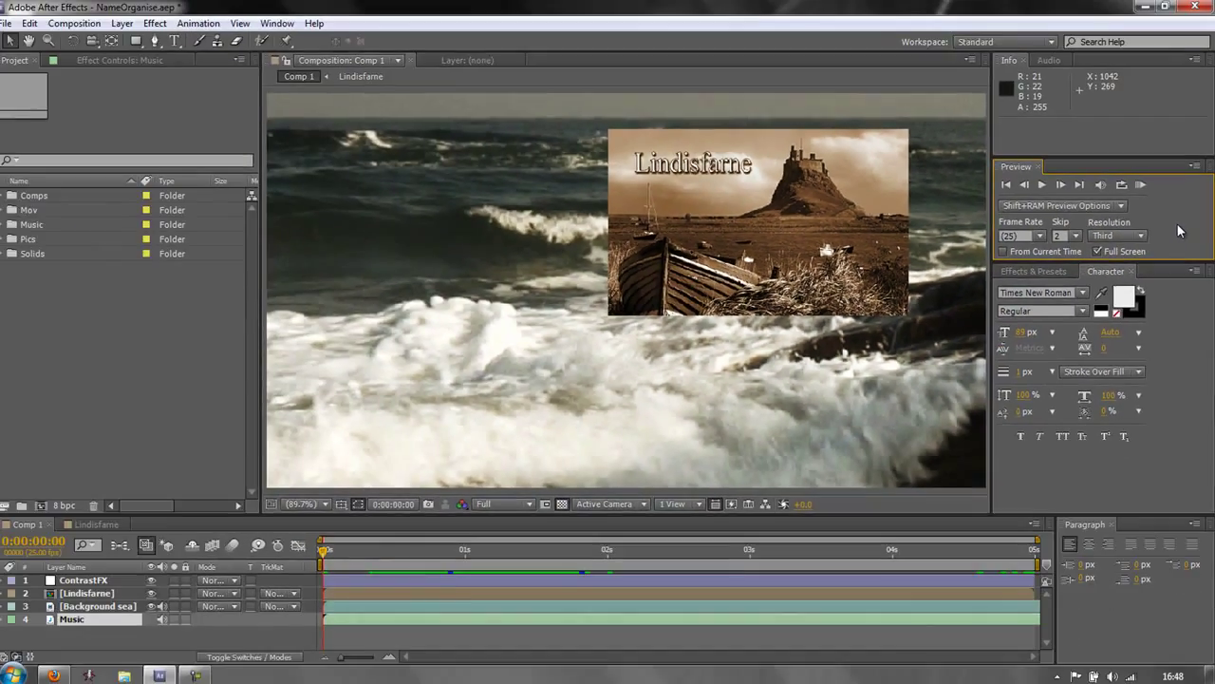
pyautogui.press('shift+KP_0')
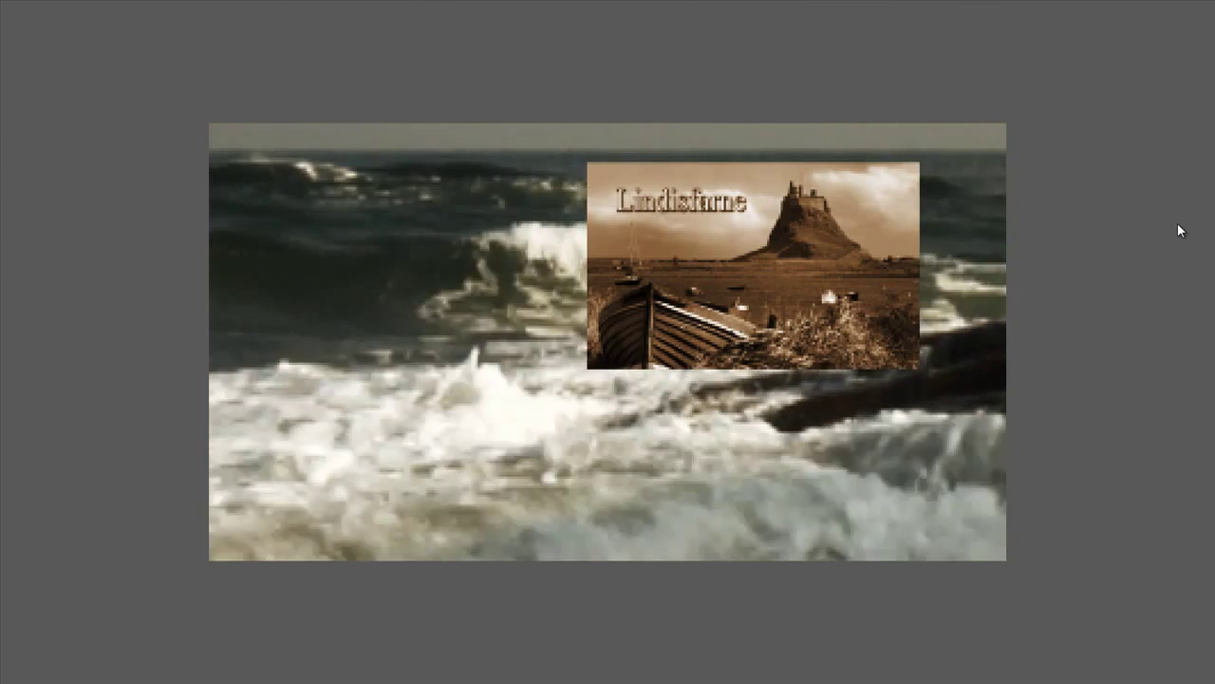
pyautogui.press('space')
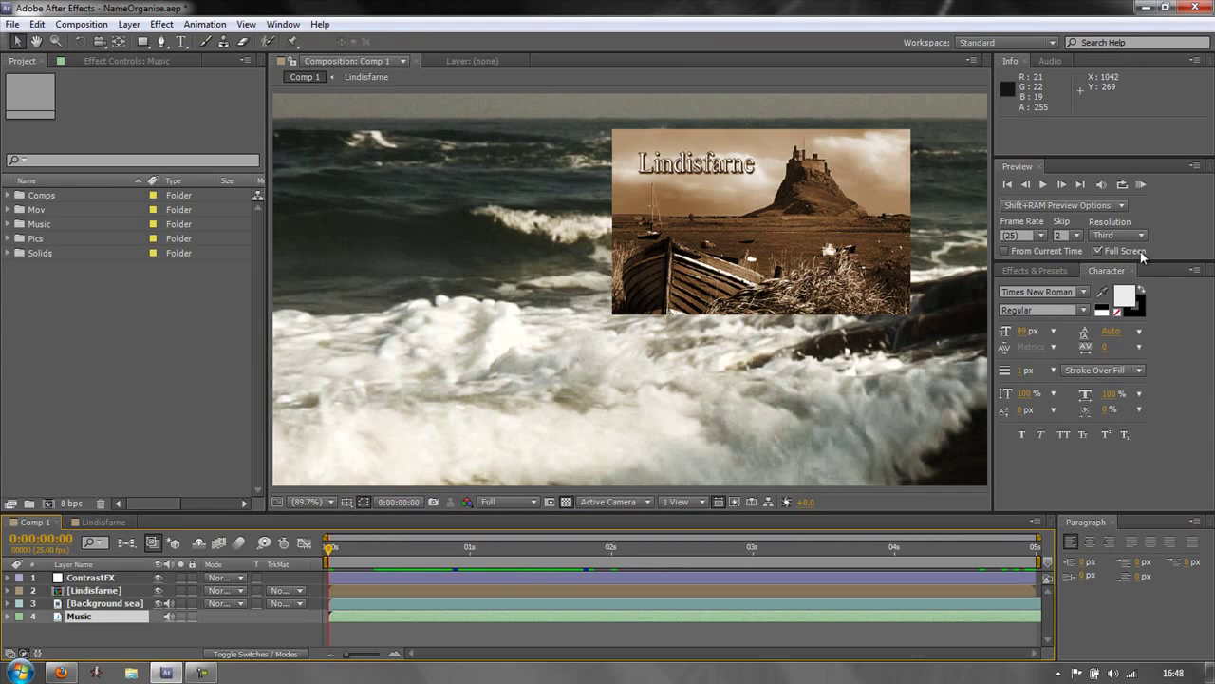